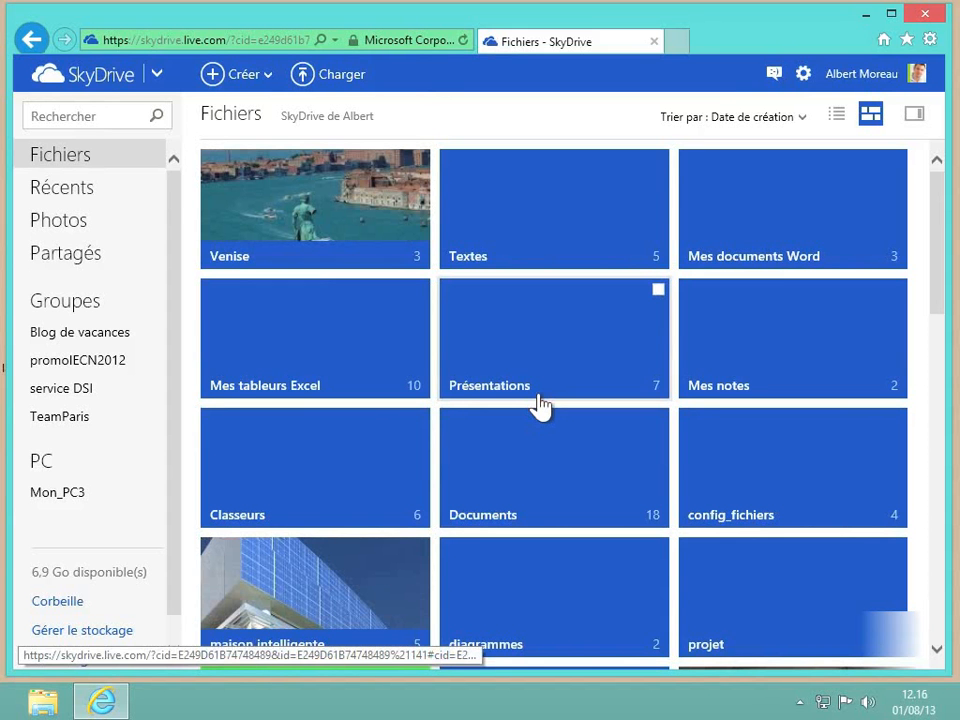
Step: Move the Book1 workbook from the SkyDrive root into the "dossier à trier" folder
scroll(540, 405, down, 1)
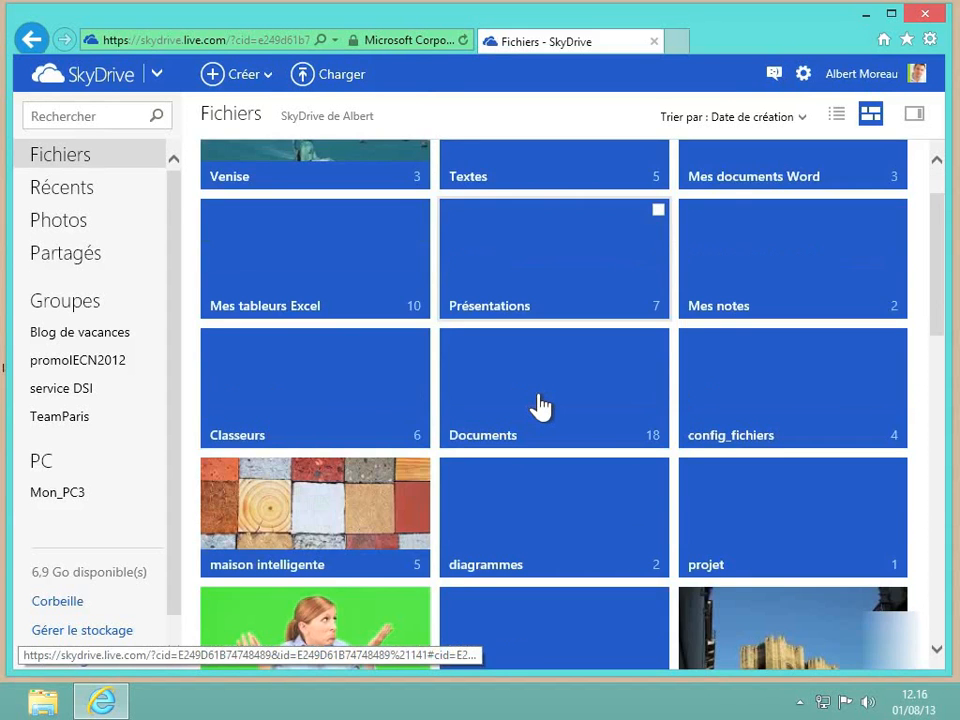
scroll(540, 405, down, 1)
scroll(537, 407, down, 2)
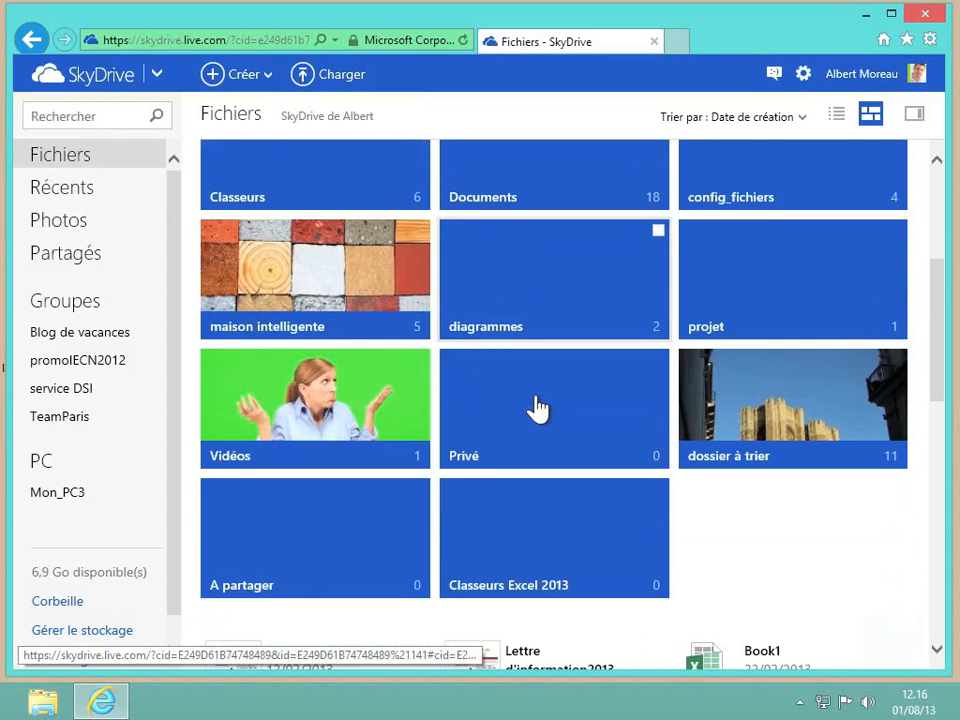
scroll(537, 407, down, 2)
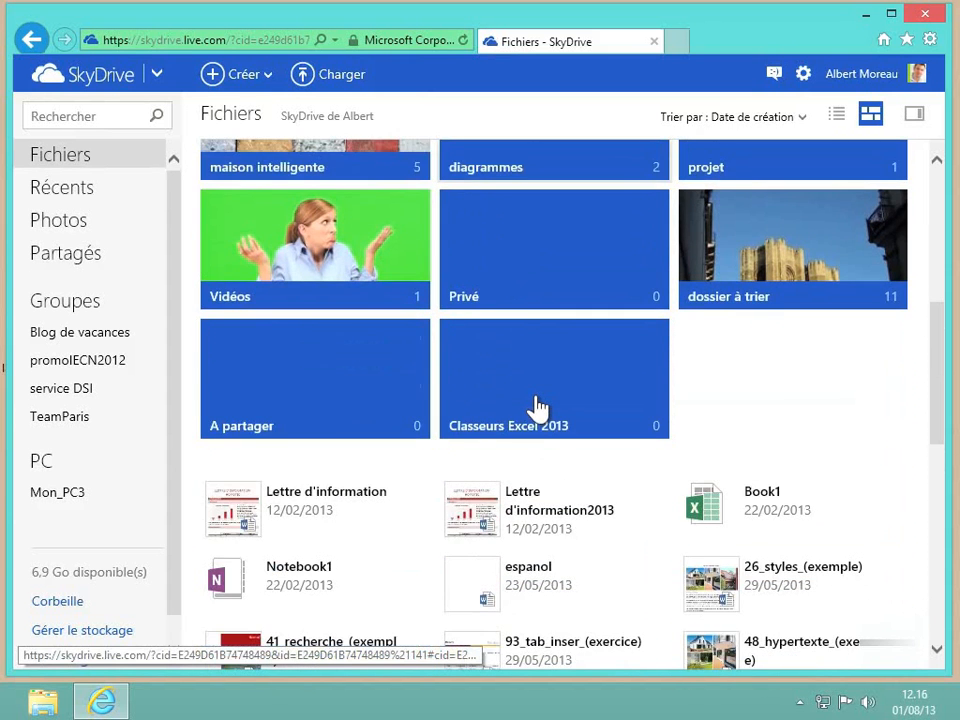
scroll(537, 407, down, 9)
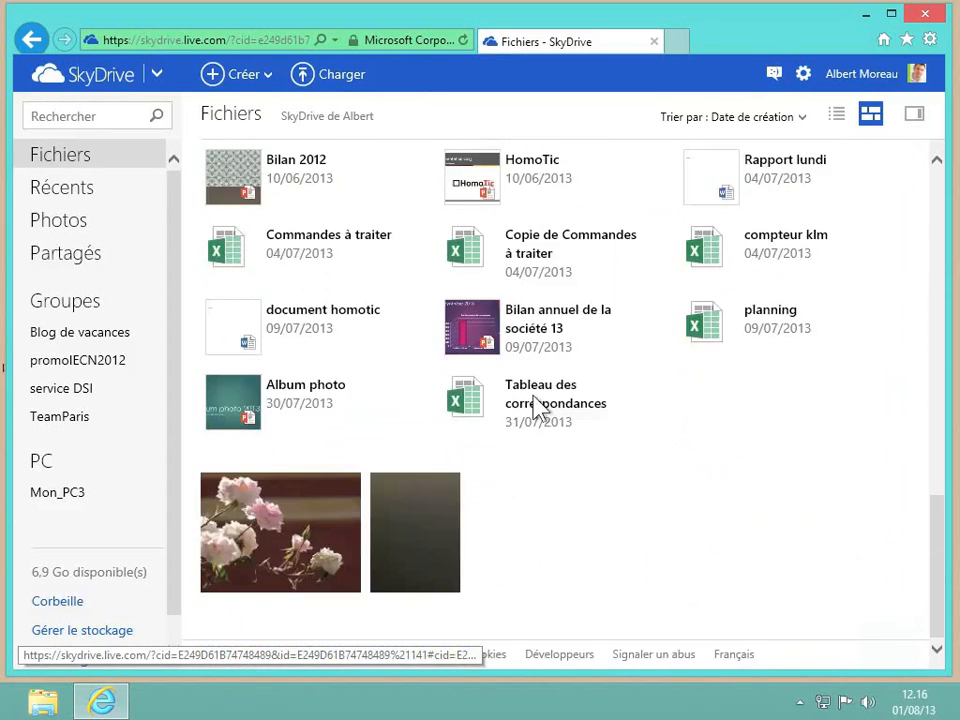
scroll(537, 407, up, 10)
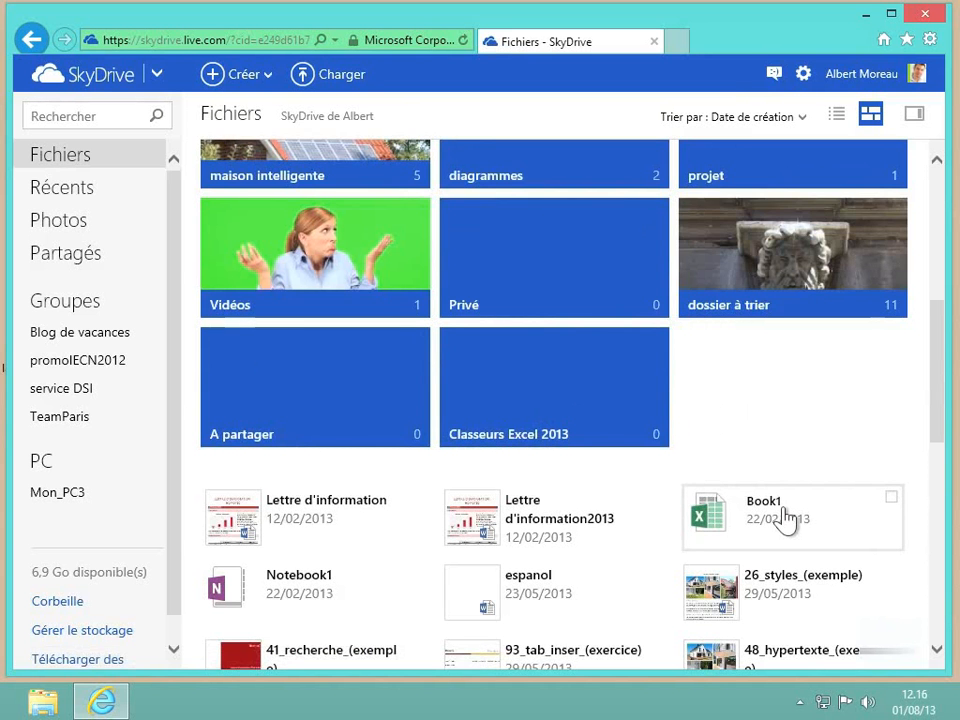
drag(787, 518, 783, 270)
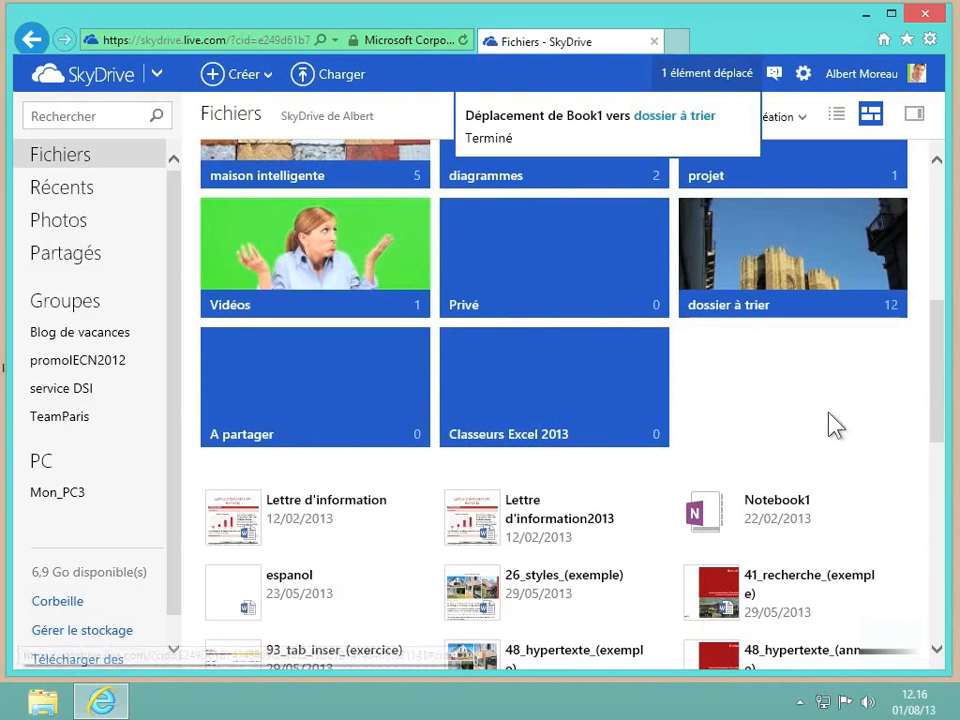
Step: Move Notebook1, Lettre d'information2013 and Lettre d'information together into the "dossier à trier" folder
click(893, 498)
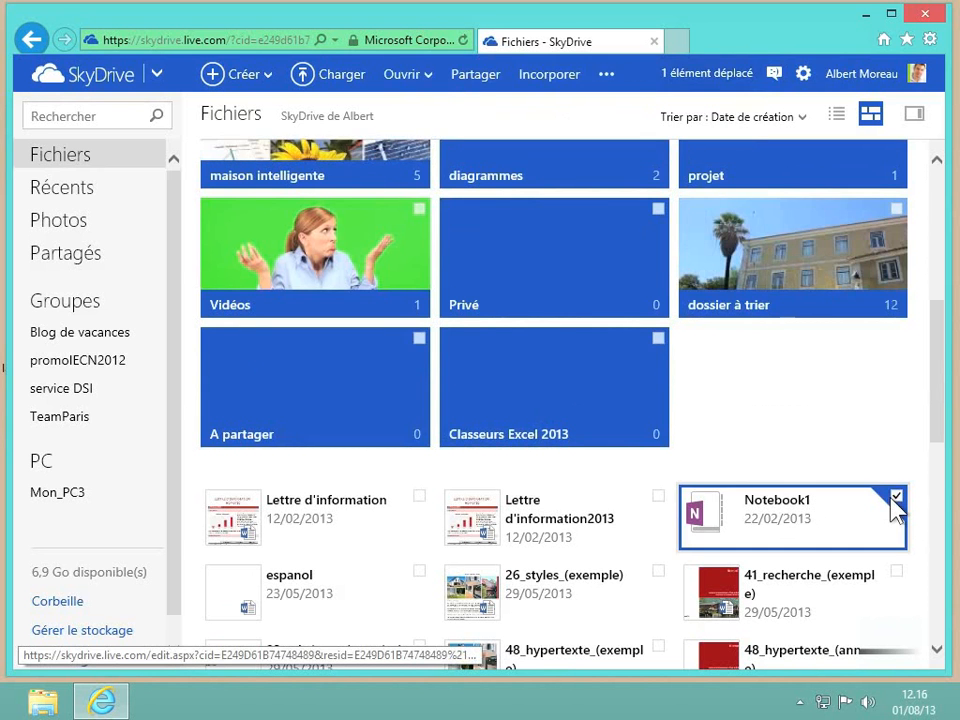
click(657, 498)
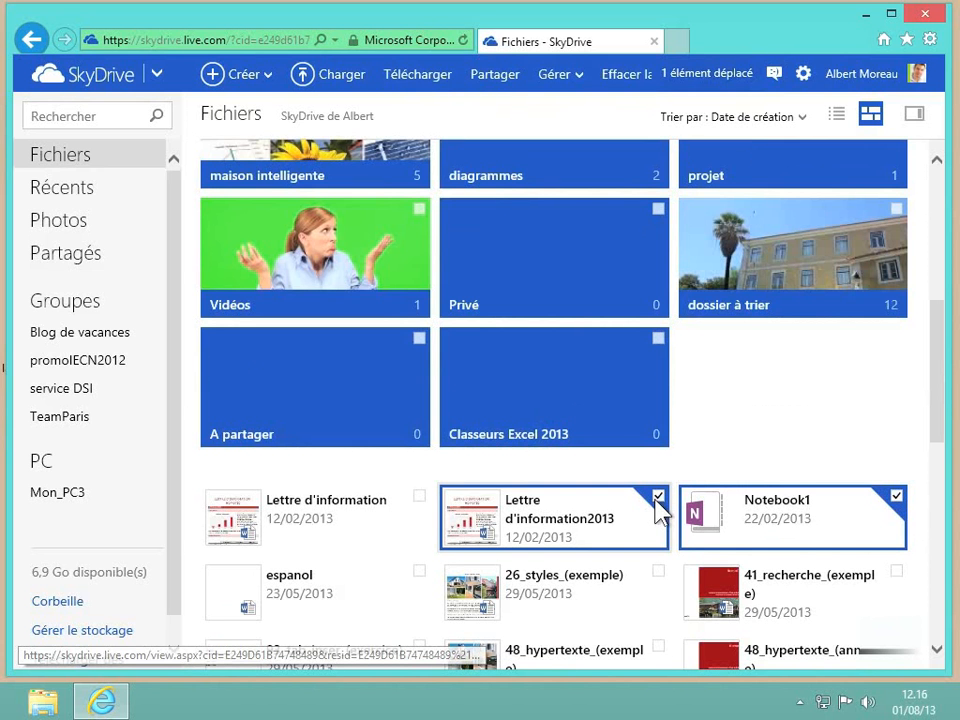
click(421, 499)
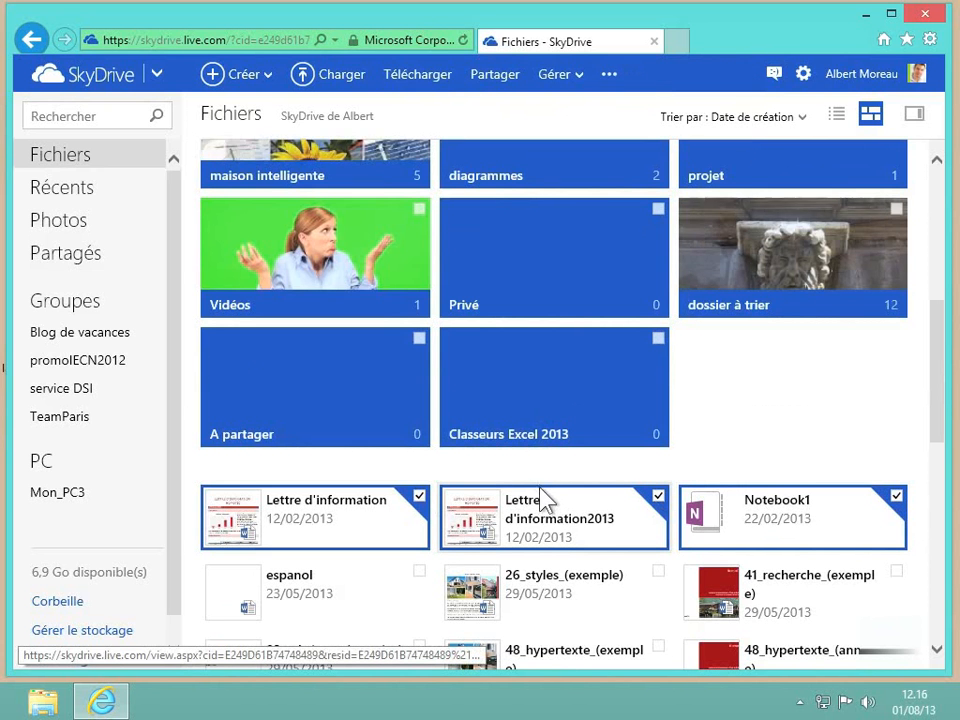
drag(541, 508, 747, 300)
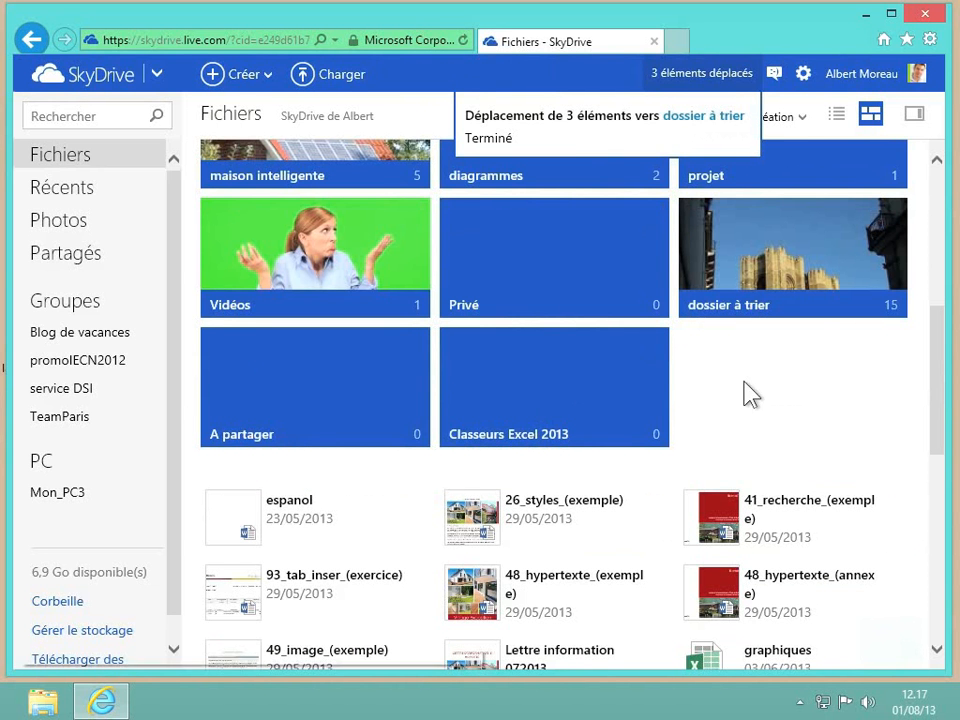
Step: Select the fifteen files from espanol through Commandes à traiter and move them into the "dossier à trier" folder
scroll(748, 390, down, 5)
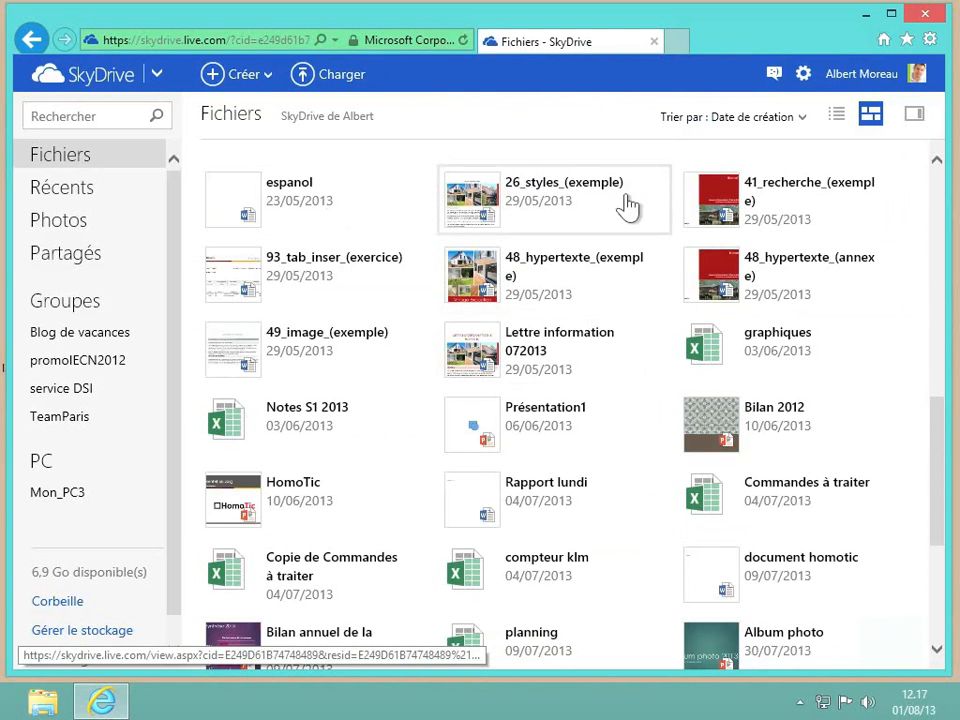
click(419, 180)
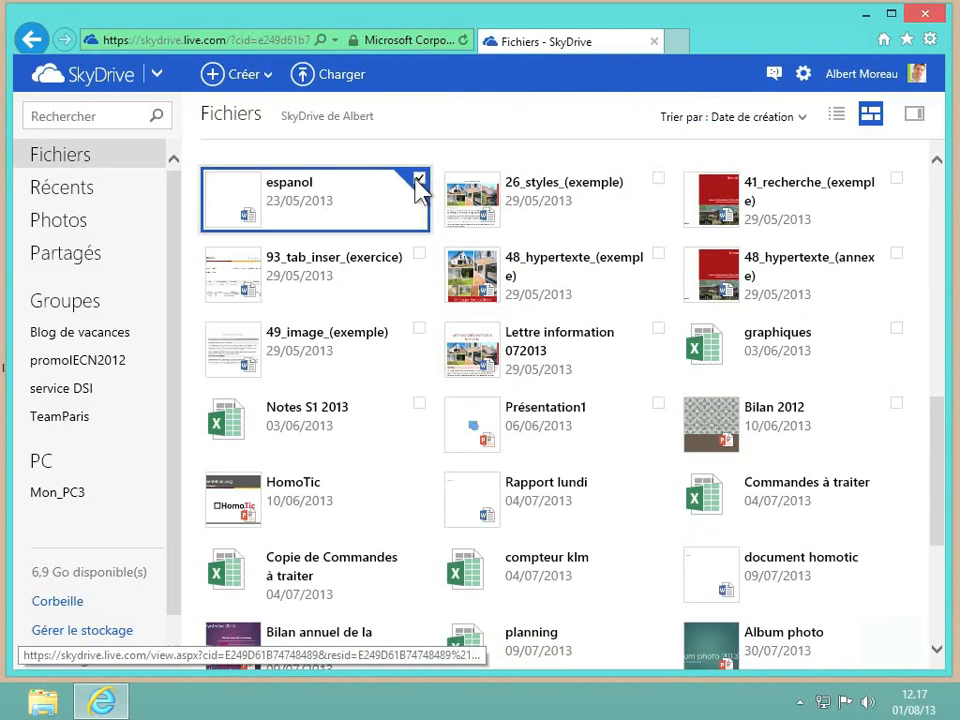
click(545, 198)
click(790, 213)
click(813, 305)
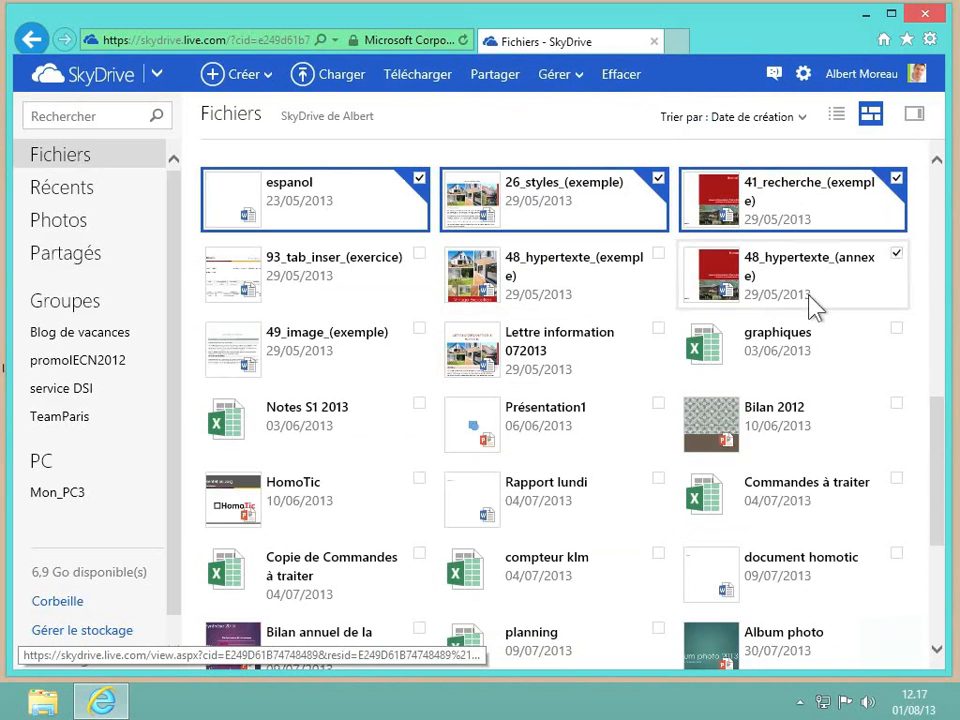
click(640, 298)
click(421, 295)
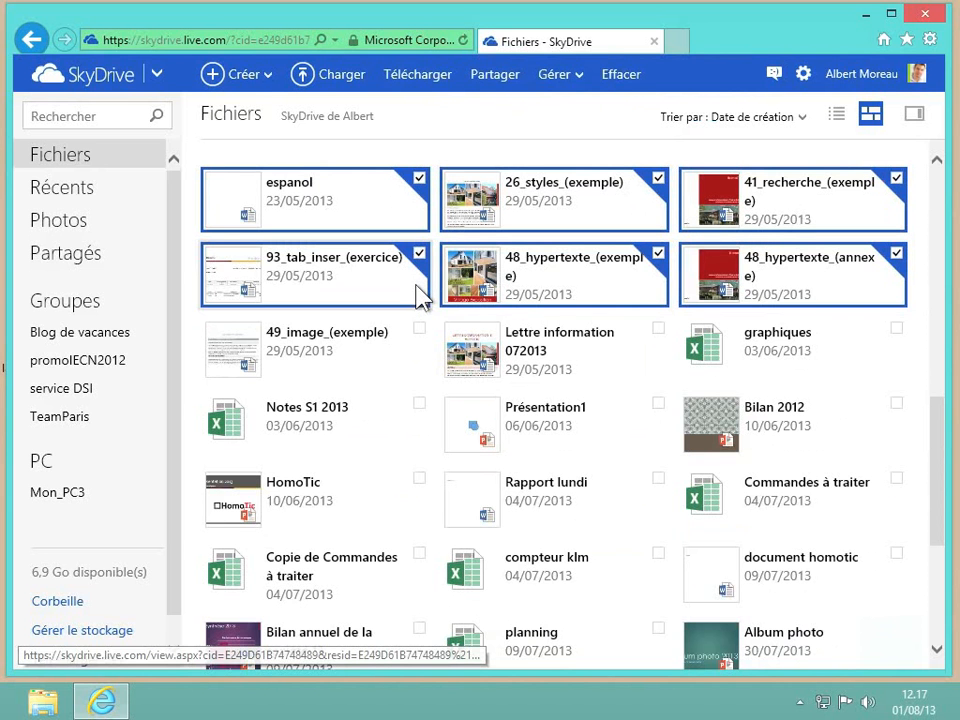
click(369, 376)
click(555, 366)
click(735, 349)
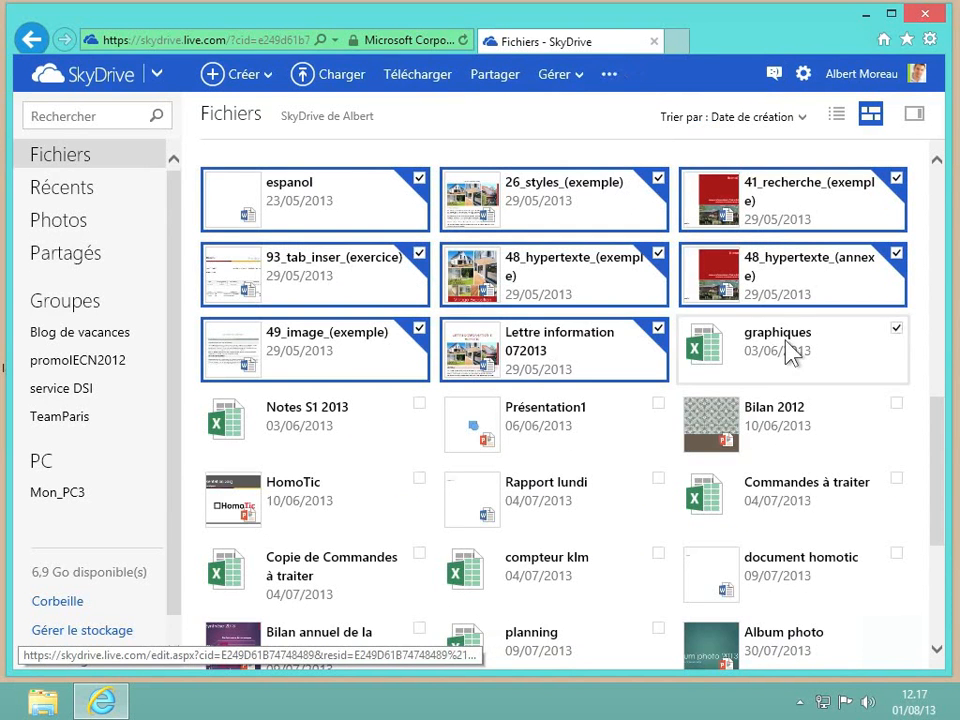
click(775, 428)
click(563, 446)
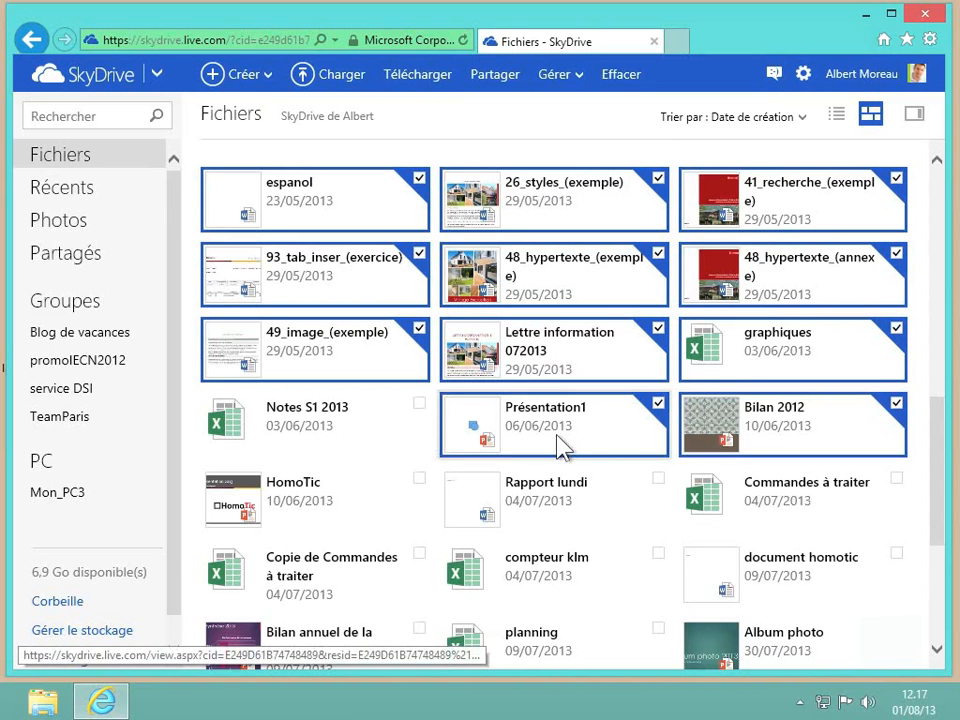
click(421, 444)
click(381, 510)
click(600, 512)
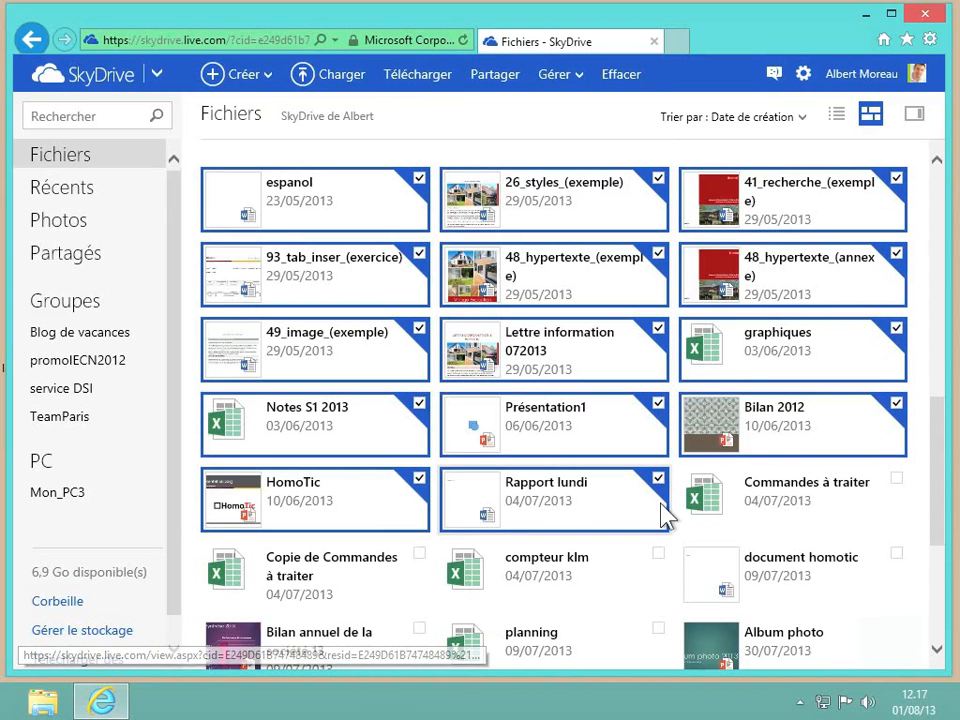
click(755, 513)
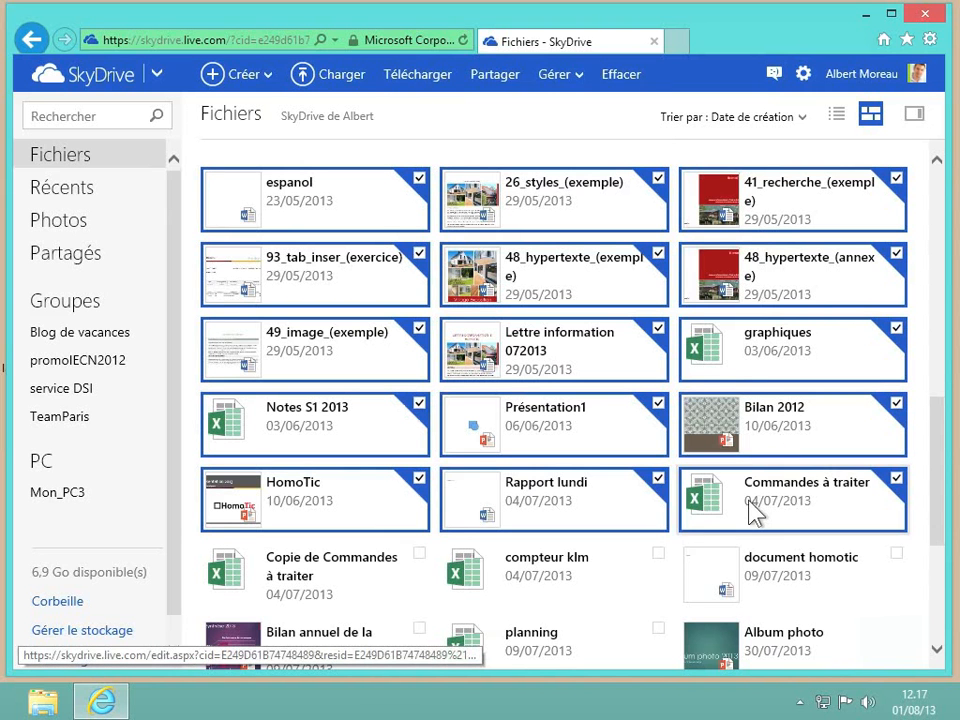
click(584, 84)
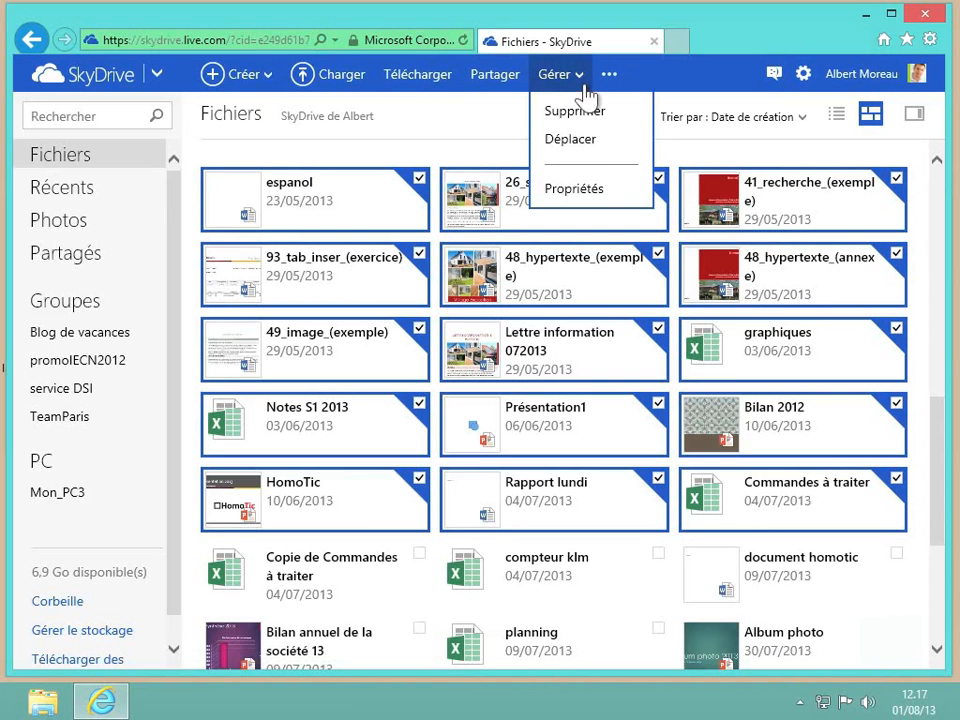
click(589, 155)
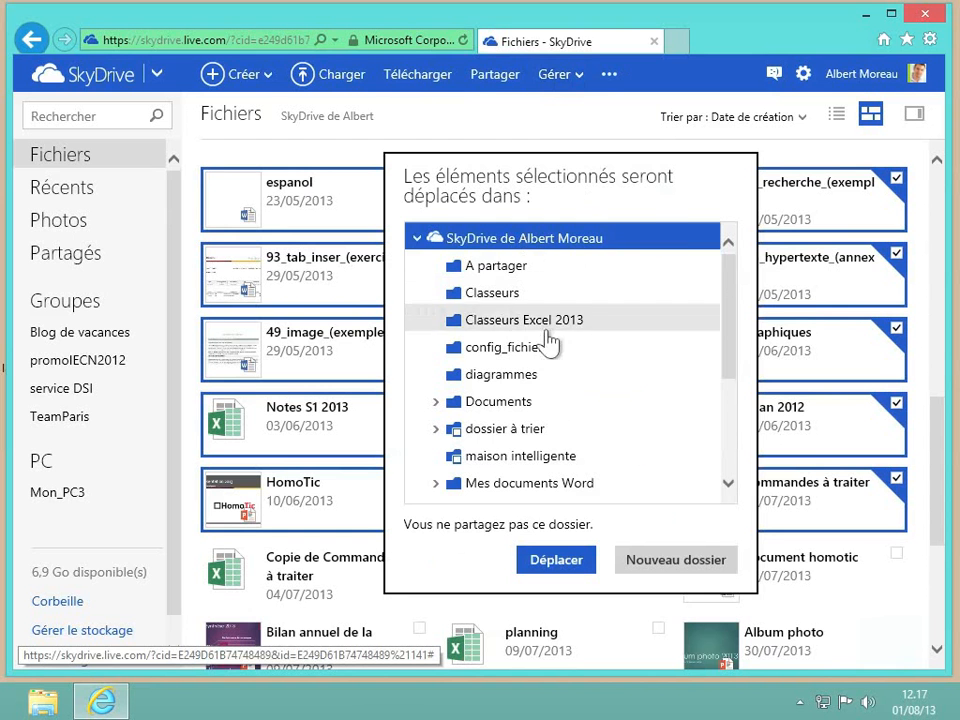
scroll(549, 366, down, 3)
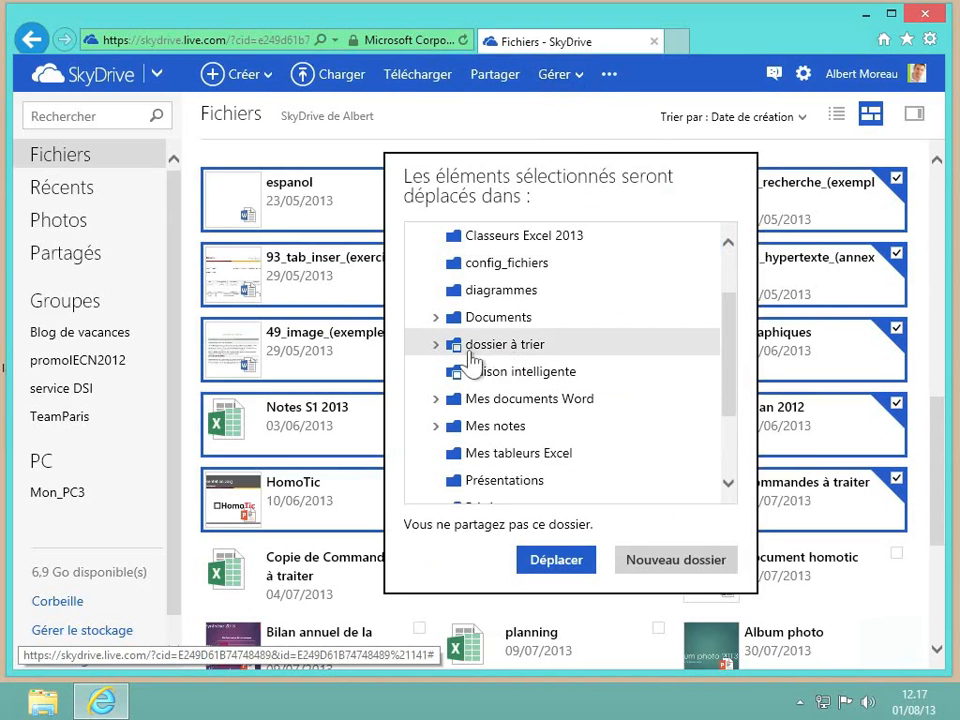
click(436, 345)
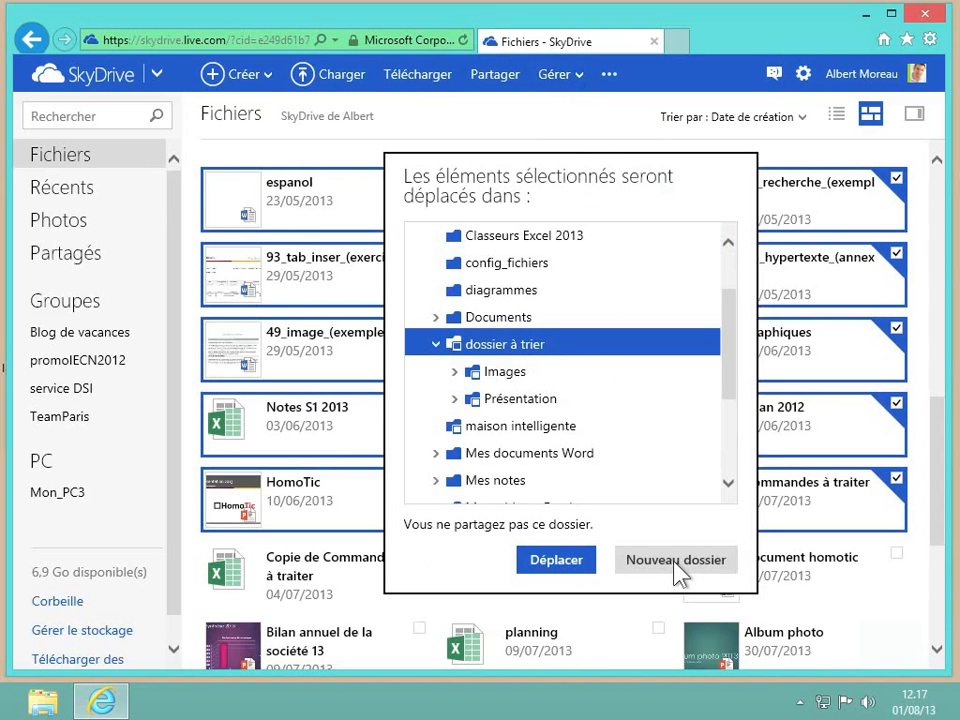
click(563, 560)
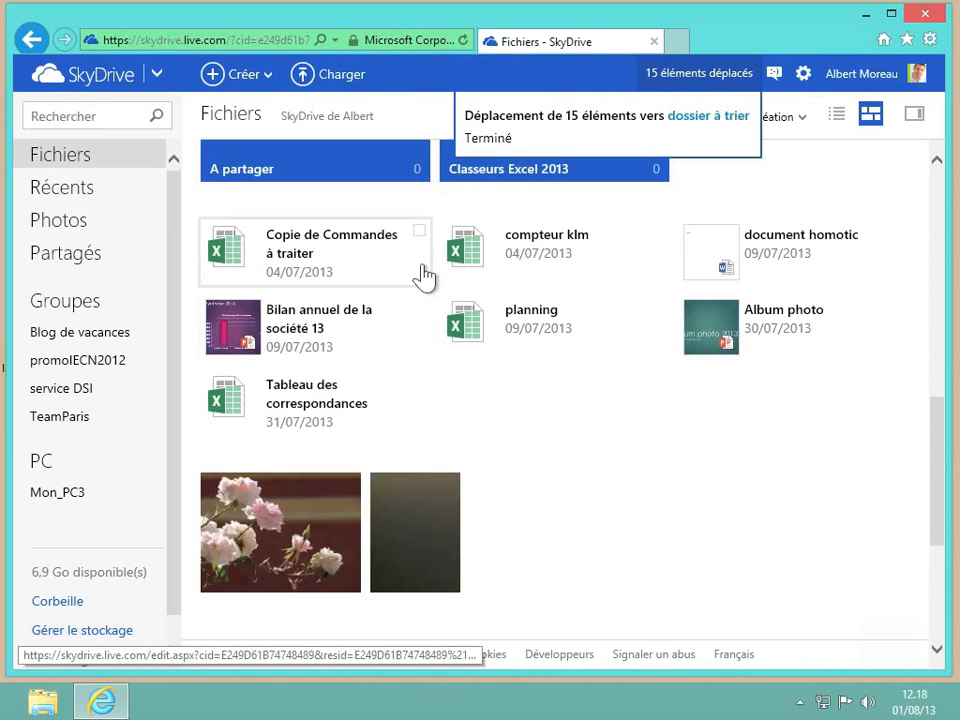
Step: Select the remaining seven documents and two images in the SkyDrive root and move them into the "dossier à trier" folder
click(419, 233)
click(419, 306)
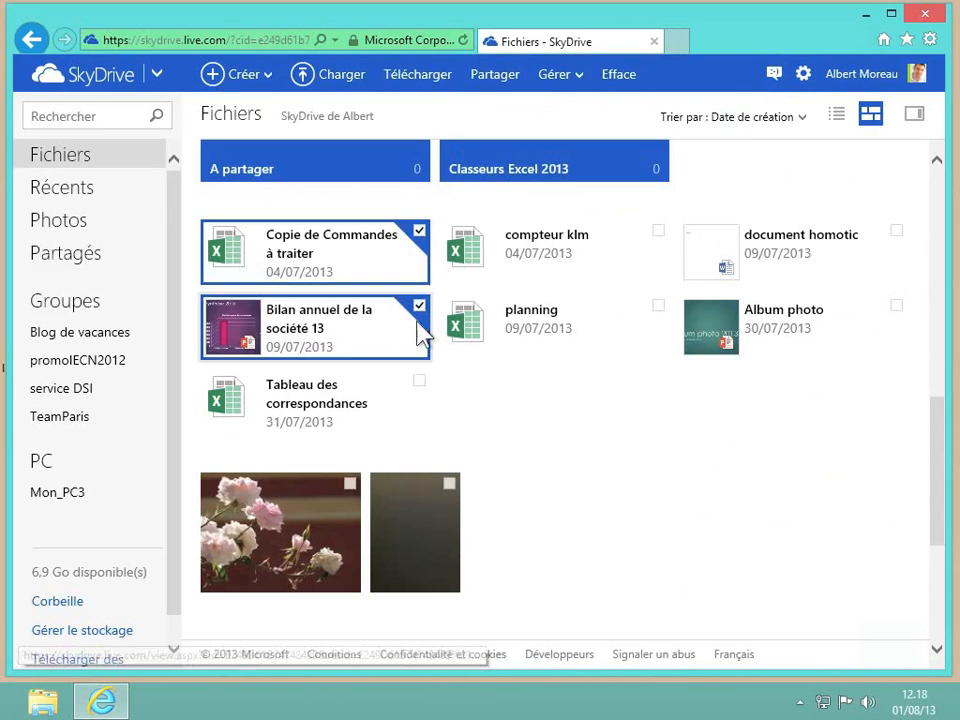
click(419, 381)
click(658, 305)
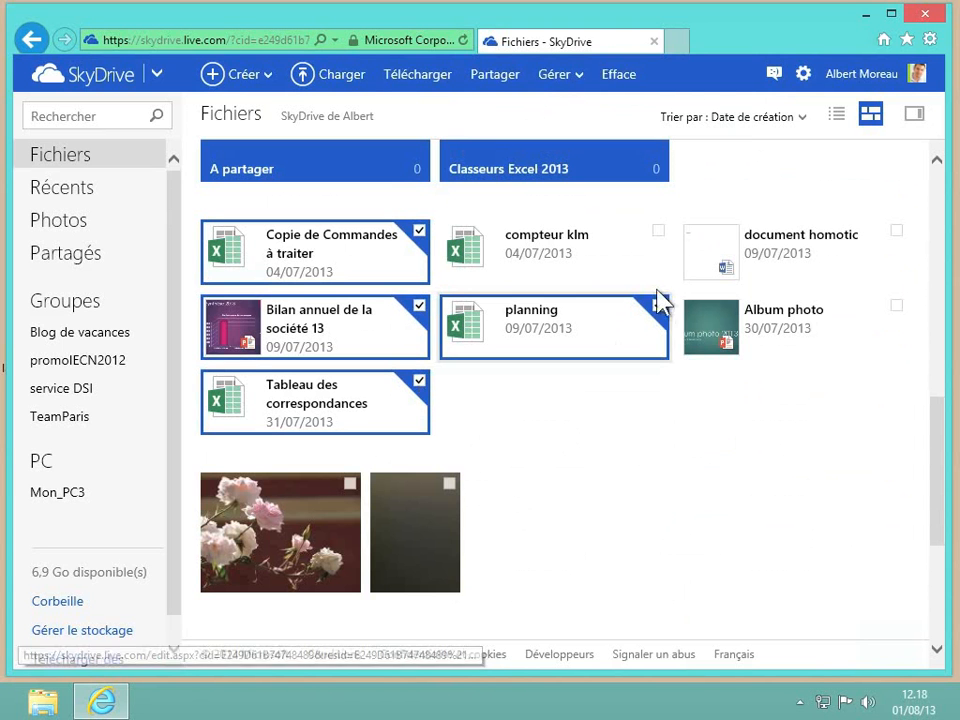
click(658, 232)
click(896, 231)
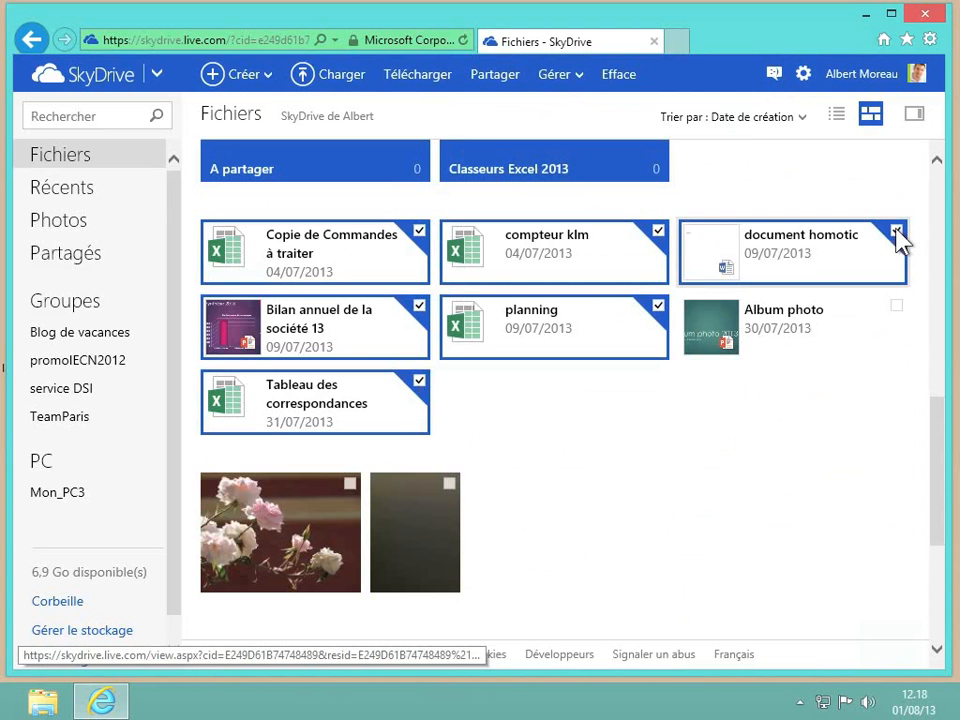
click(896, 305)
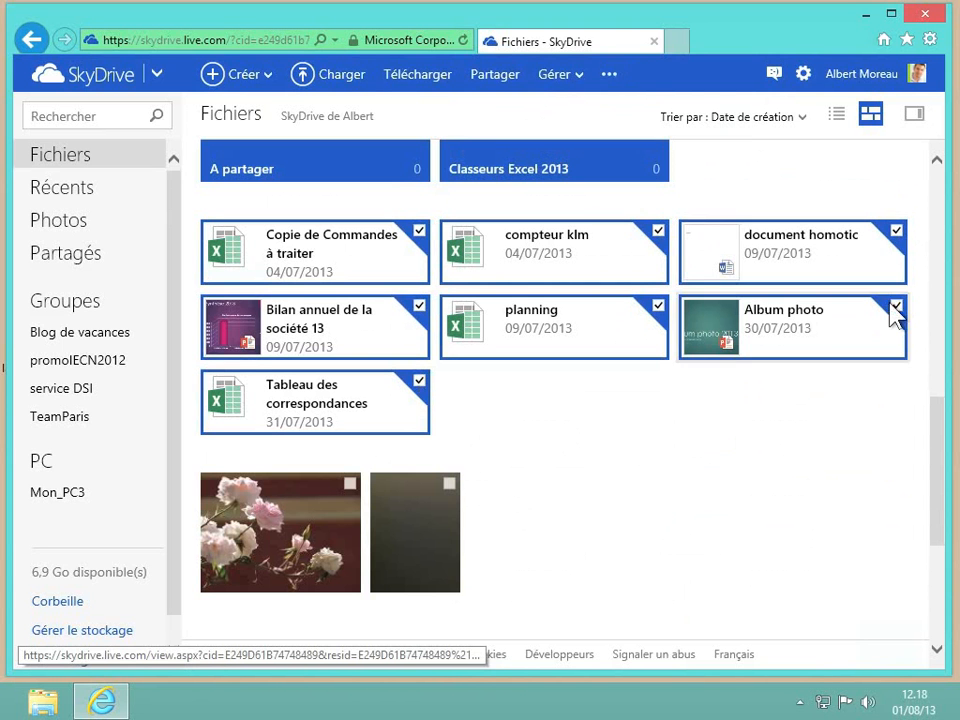
click(449, 484)
click(349, 485)
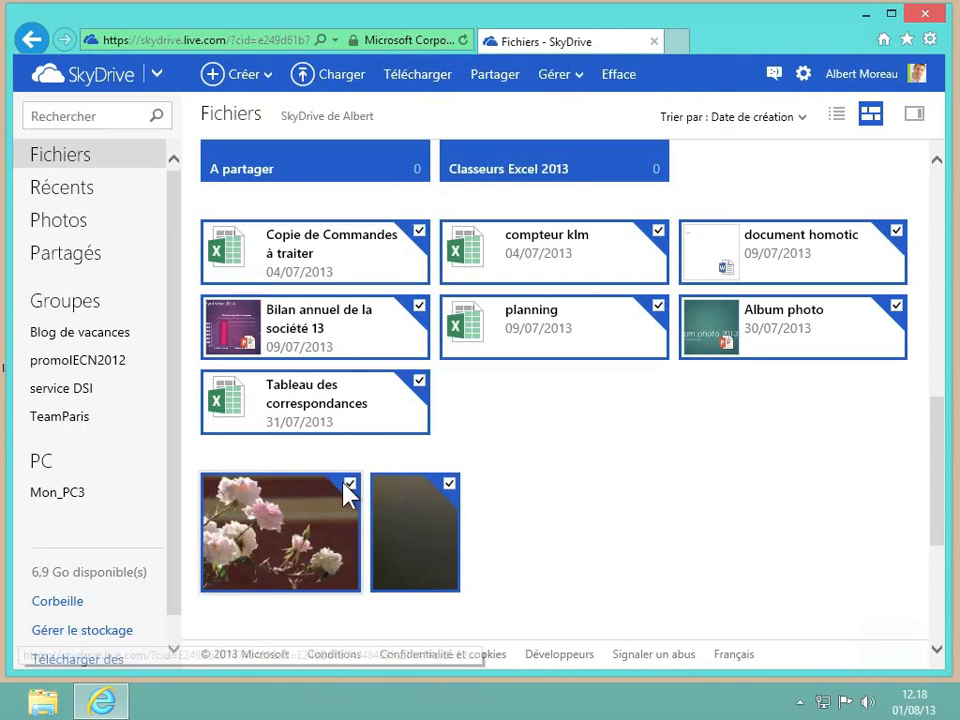
right_click(331, 343)
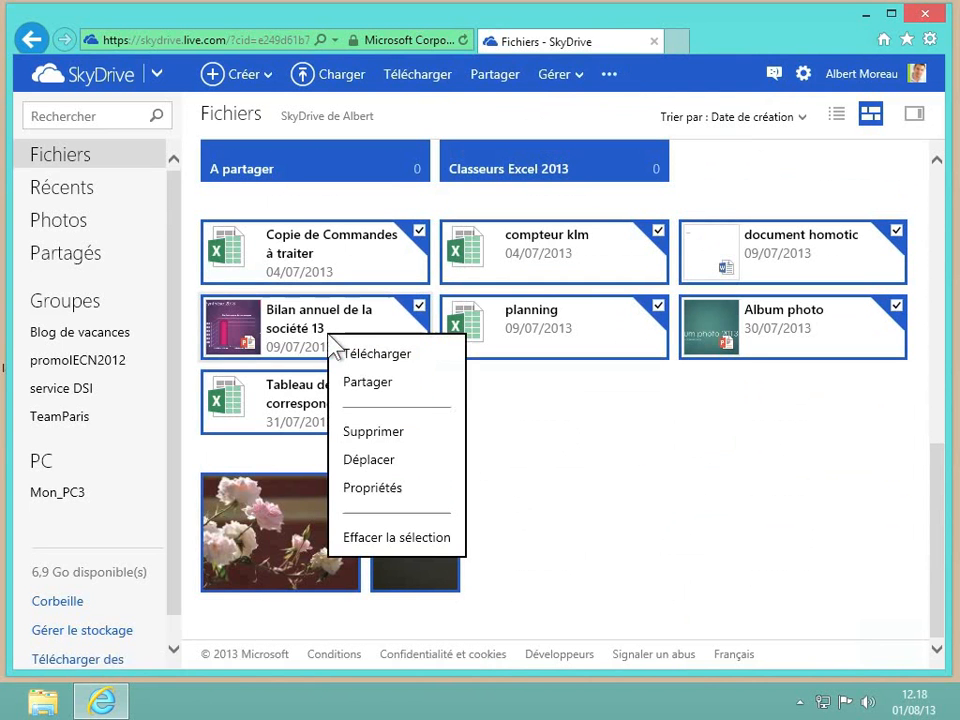
click(394, 462)
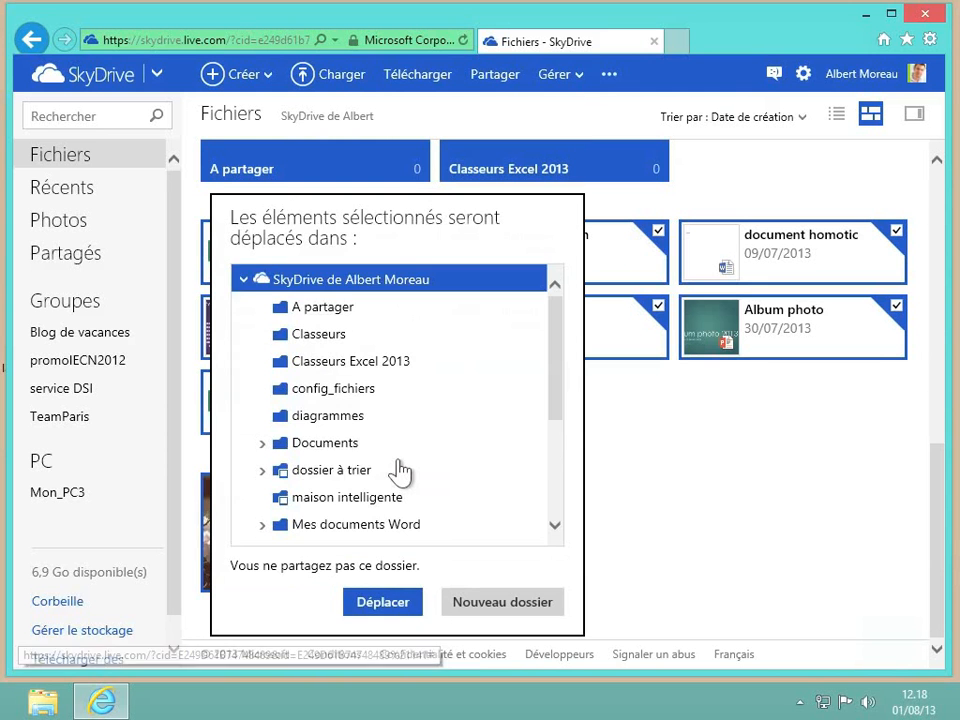
click(310, 470)
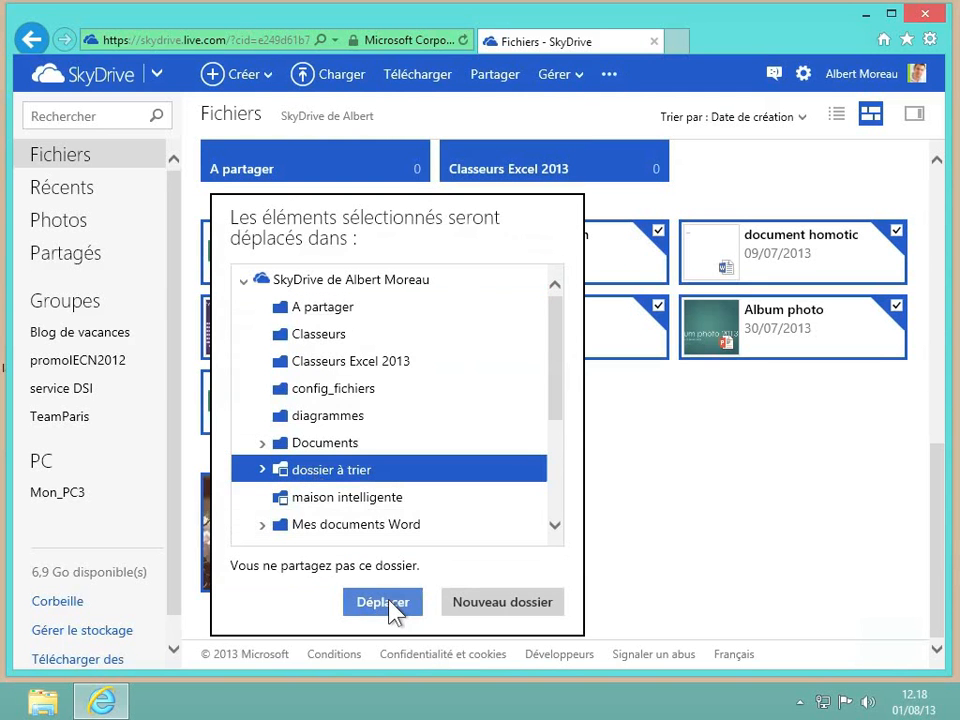
click(393, 603)
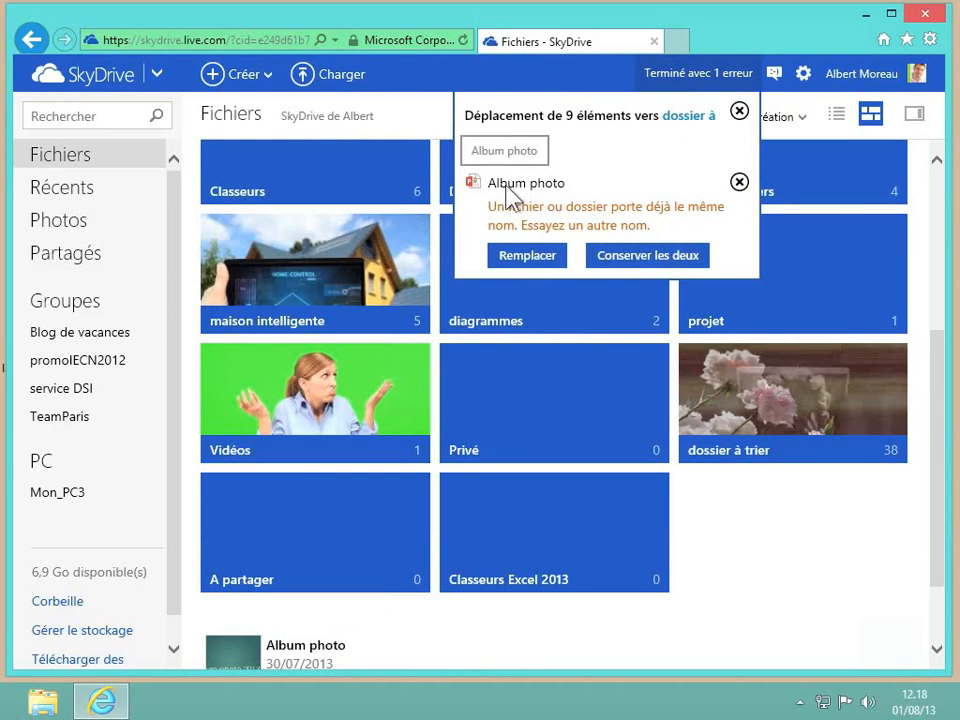
click(630, 258)
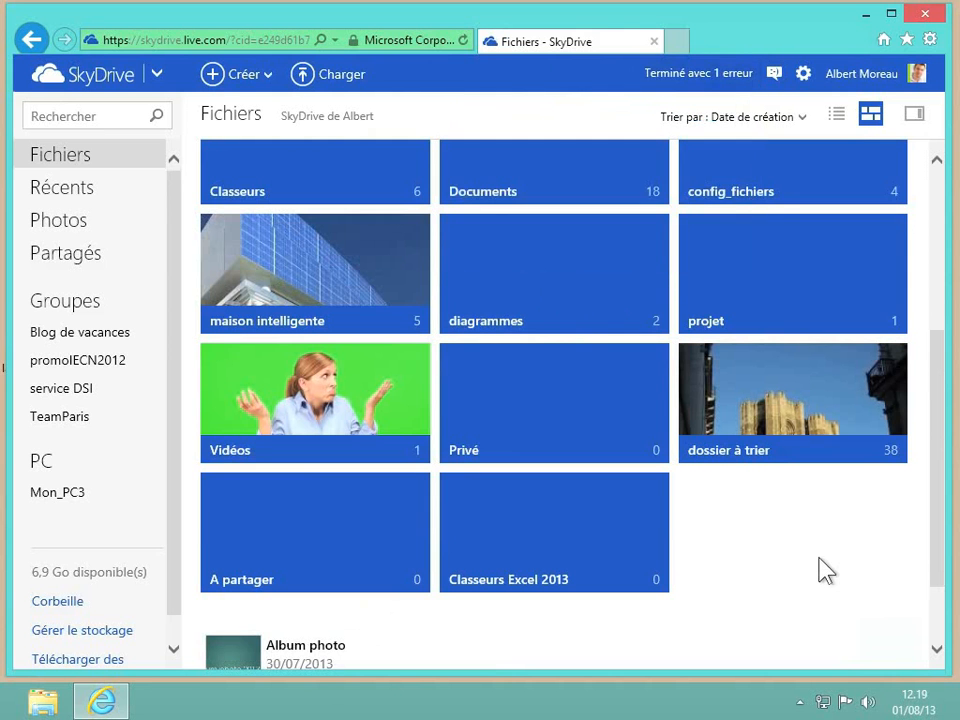
Step: Rename the Album photo presentation in the SkyDrive root as Album photo2
scroll(822, 570, down, 1)
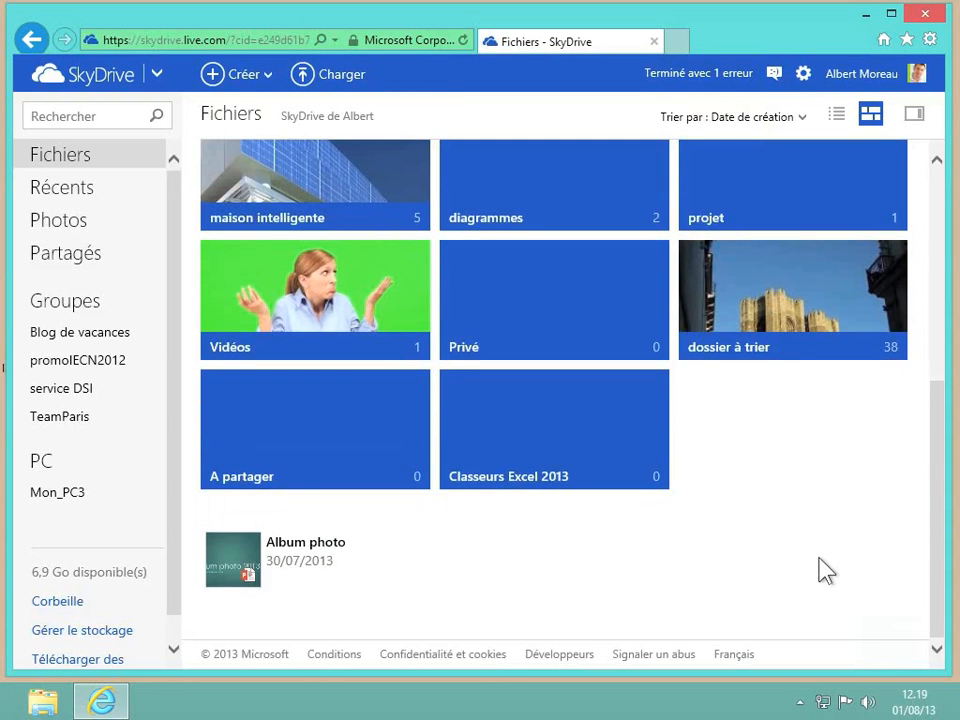
right_click(321, 563)
click(376, 340)
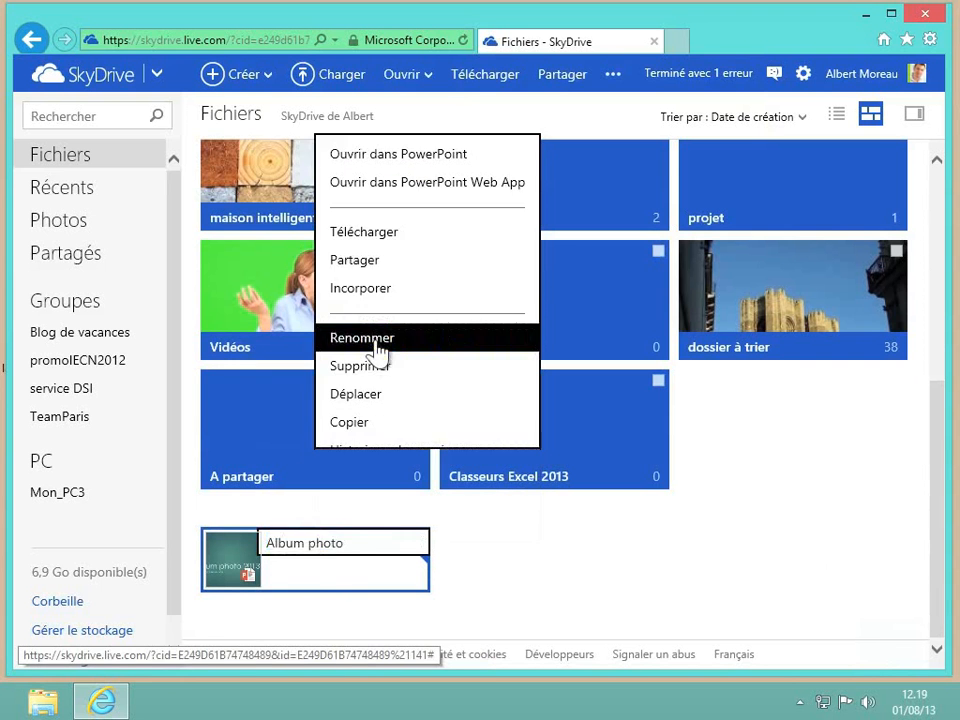
click(362, 543)
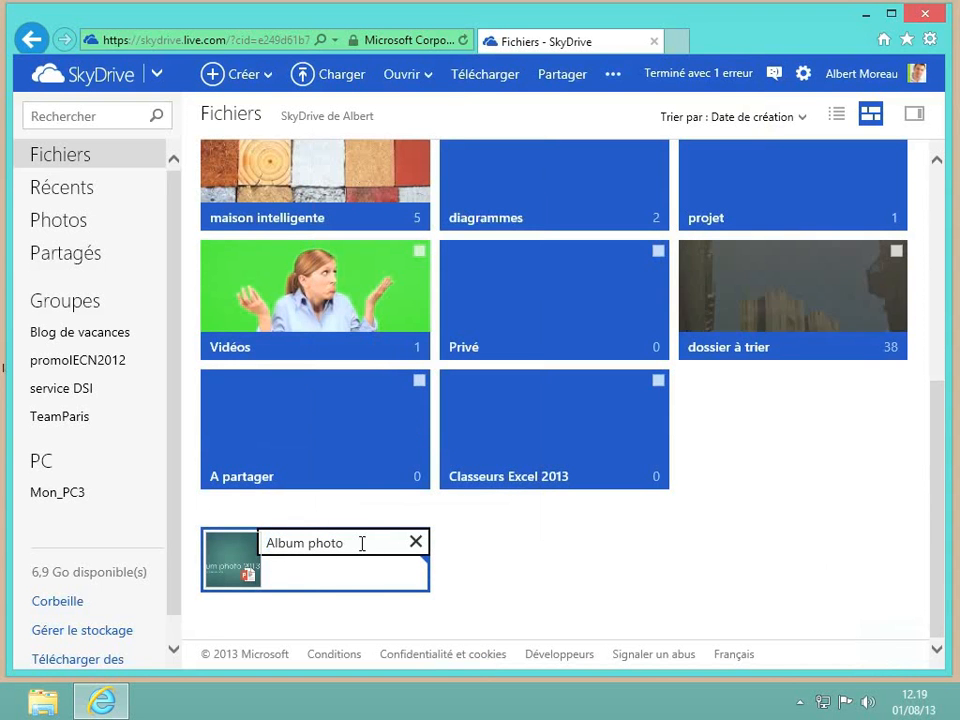
text(2)
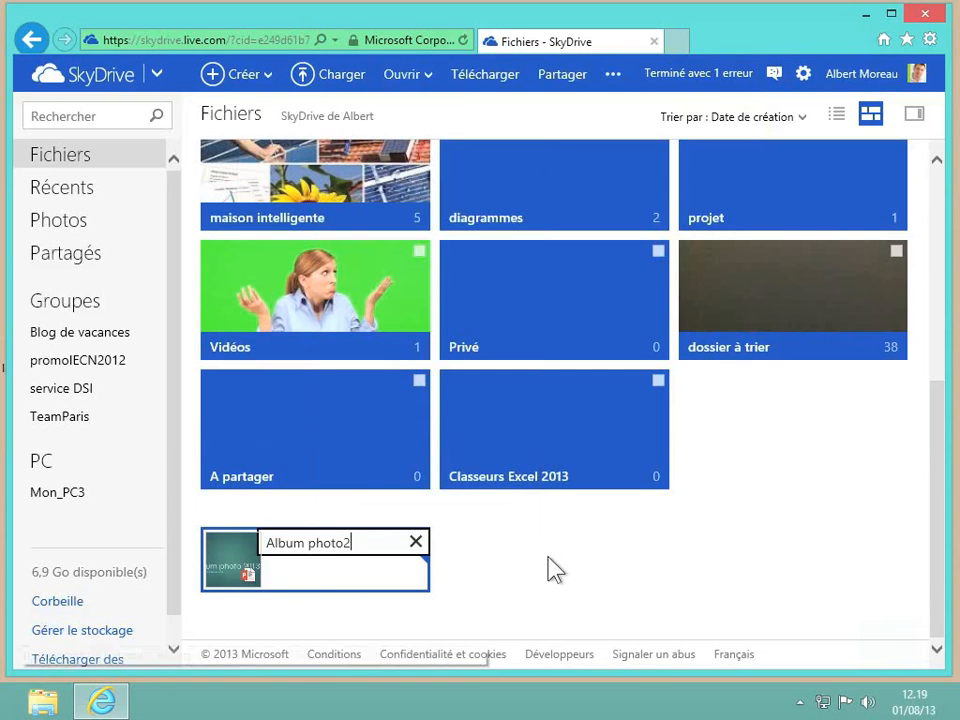
key(Return)
Step: Move Album photo2 into the "dossier à trier" folder, keeping both files for its name conflict and for the pending Album photo conflict
drag(317, 564, 765, 319)
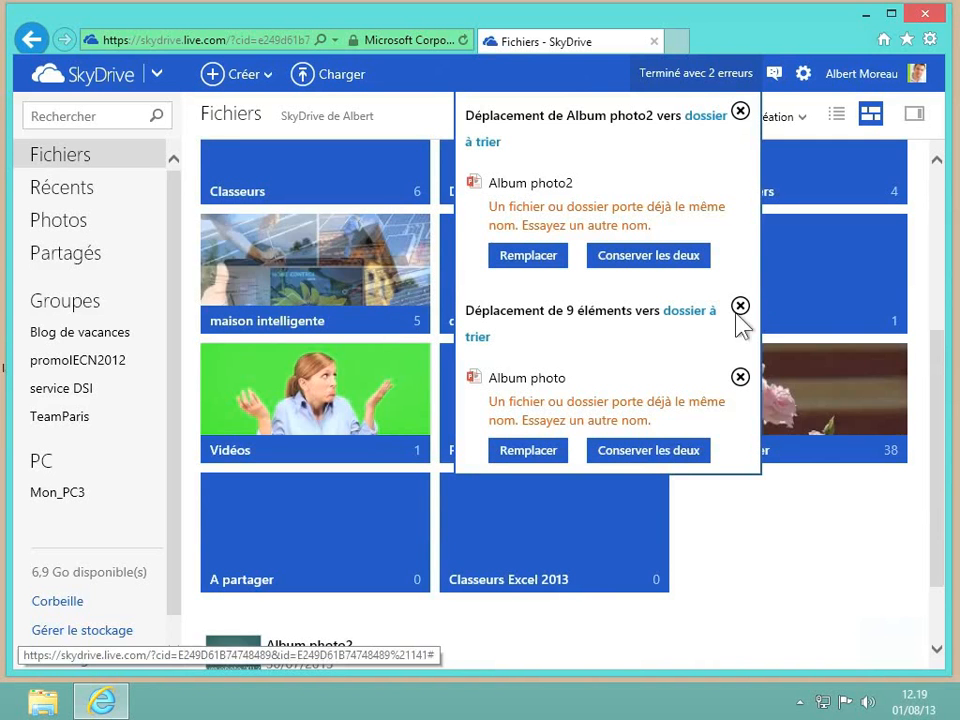
click(673, 257)
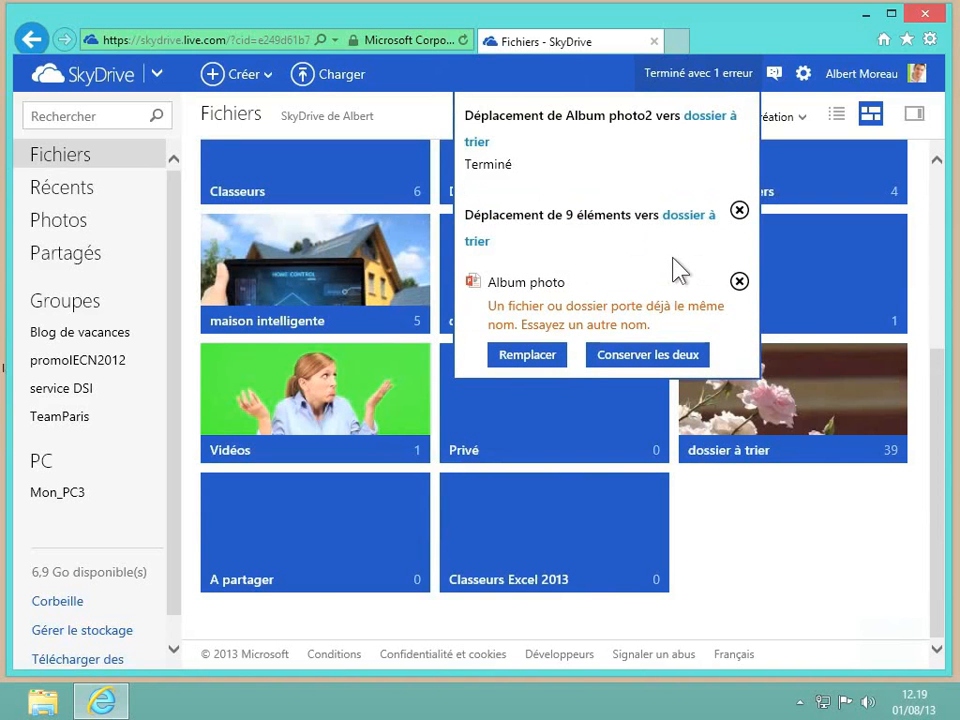
click(651, 358)
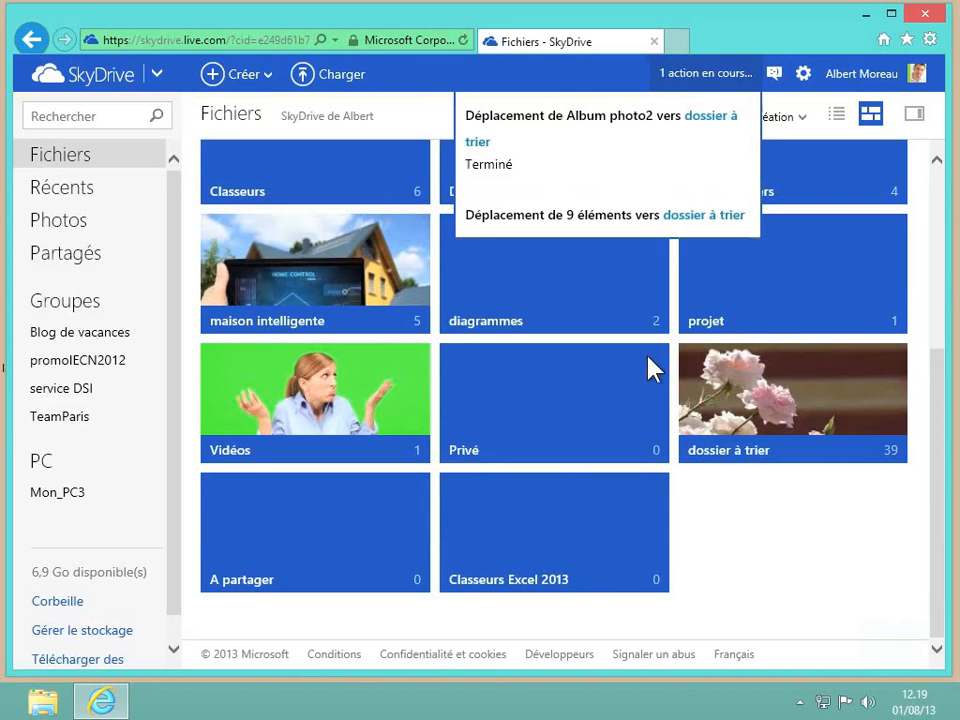
click(832, 545)
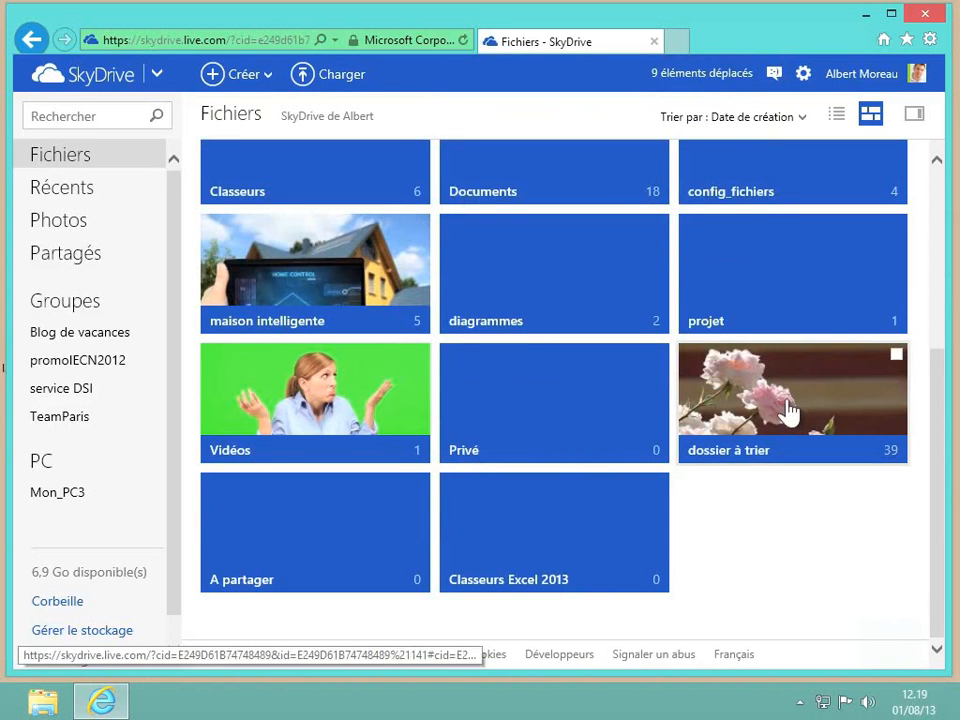
Step: In "dossier à trier", select Présentation1, HomoTic, Bilan 2012, the bilan2011 presentation, Bilan annuel de la société 13 and Album photo2, and move them into the Présentation folder
click(789, 410)
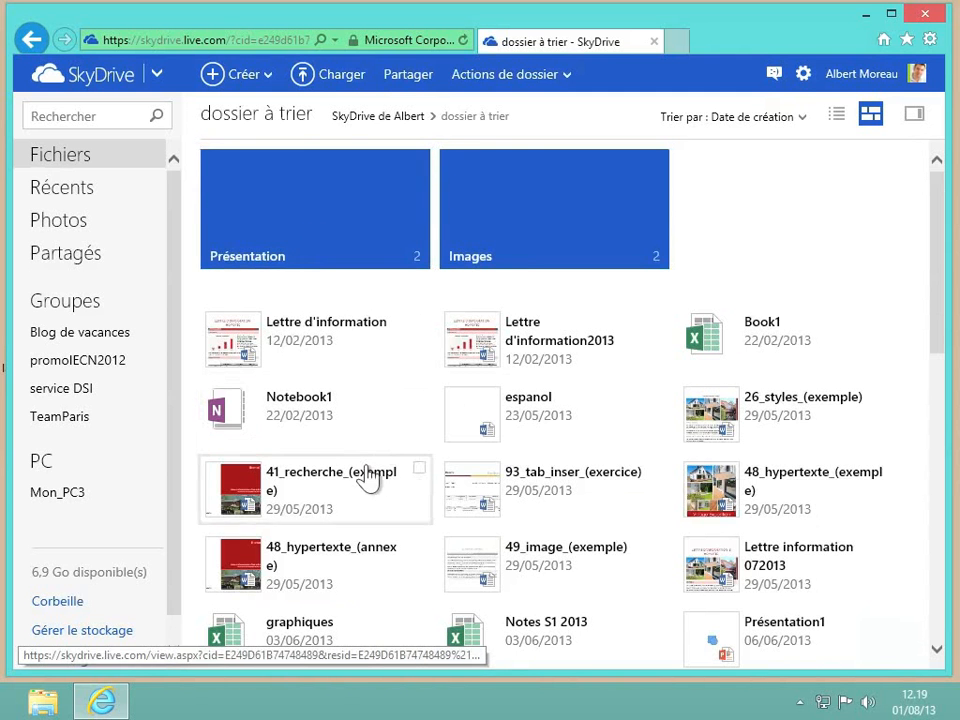
scroll(366, 476, down, 3)
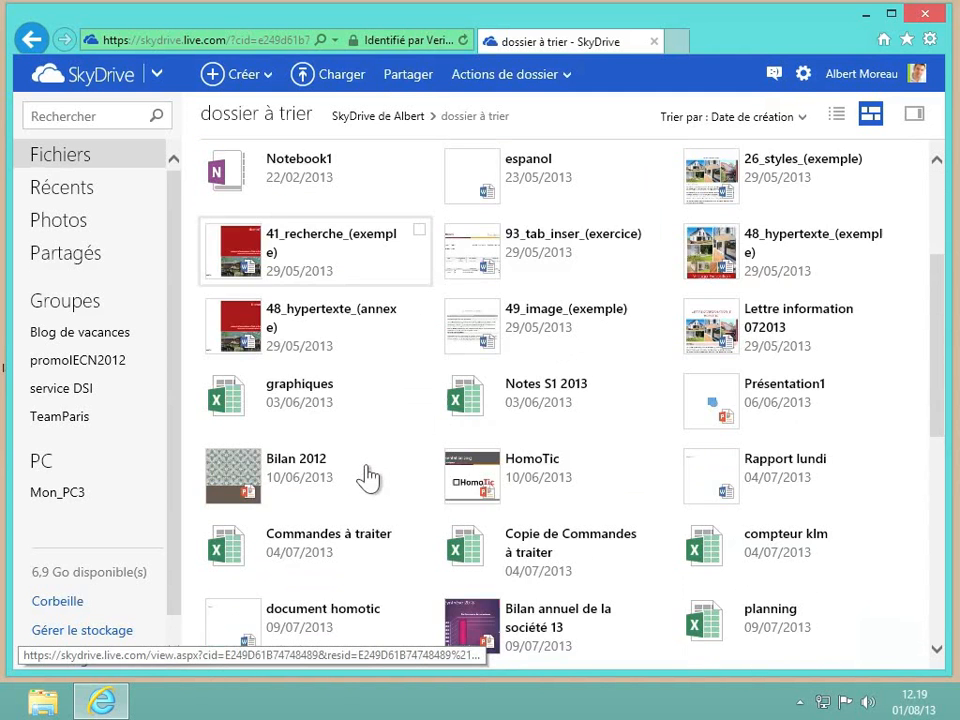
click(895, 381)
click(656, 456)
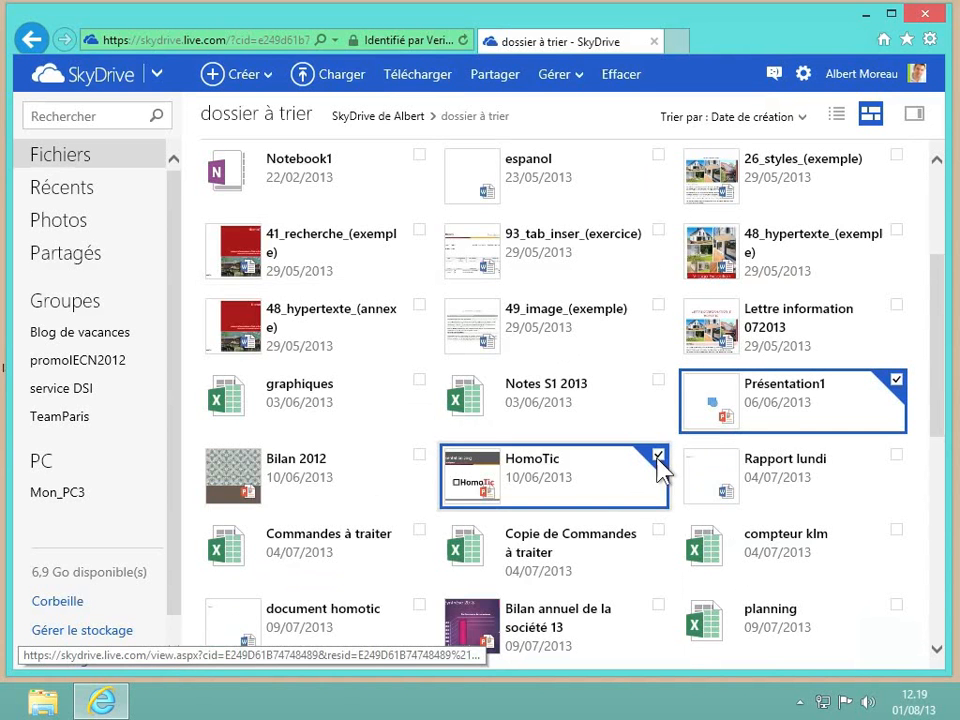
click(419, 456)
scroll(632, 468, down, 2)
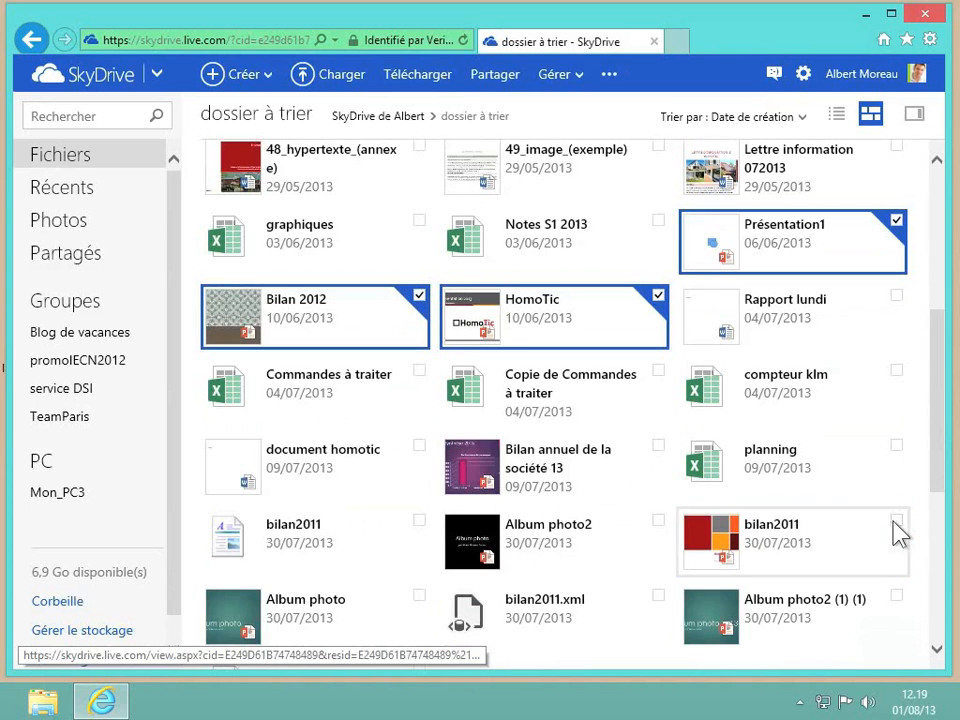
click(895, 522)
click(658, 447)
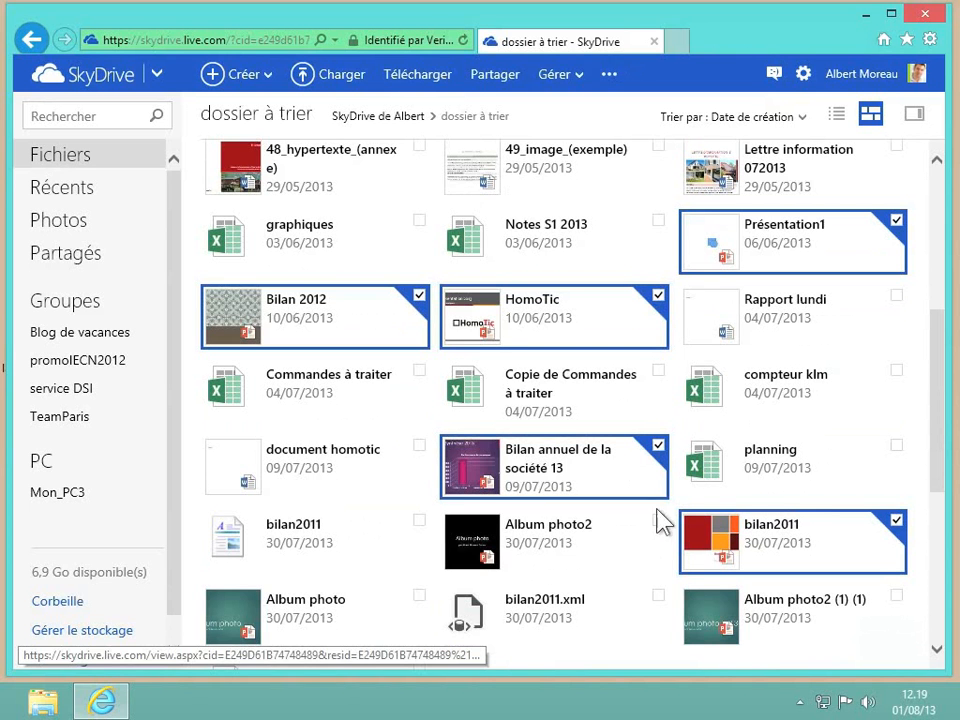
click(658, 522)
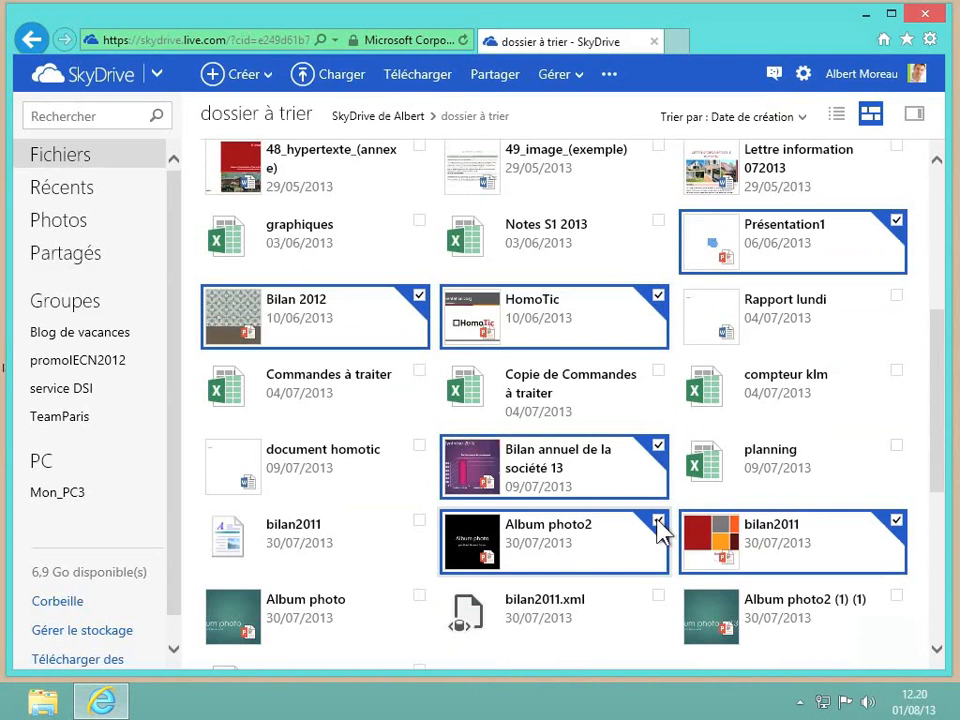
scroll(660, 532, up, 3)
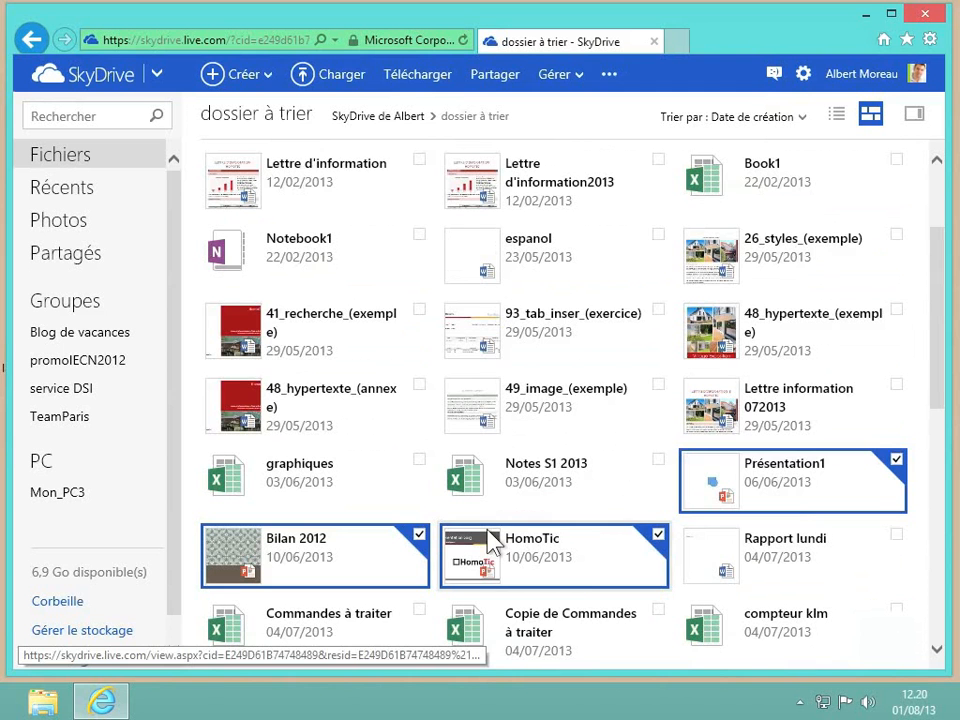
drag(761, 476, 340, 200)
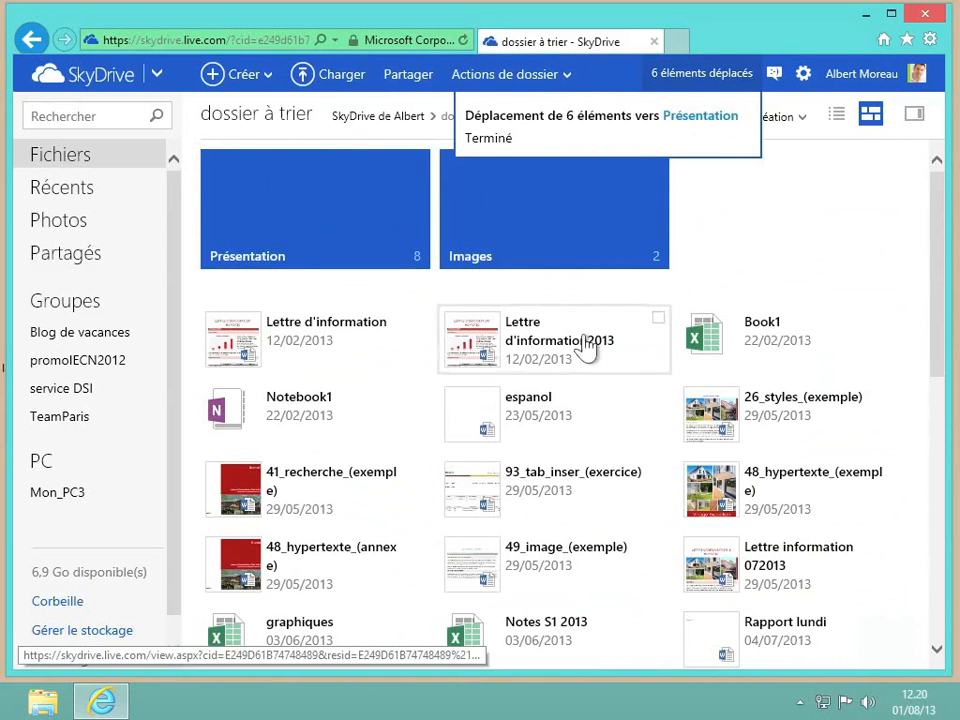
Step: Move Lettre d'information2013 into the Présentation folder, and from inside that folder move it up to the SkyDrive root and open the root
drag(542, 326, 368, 243)
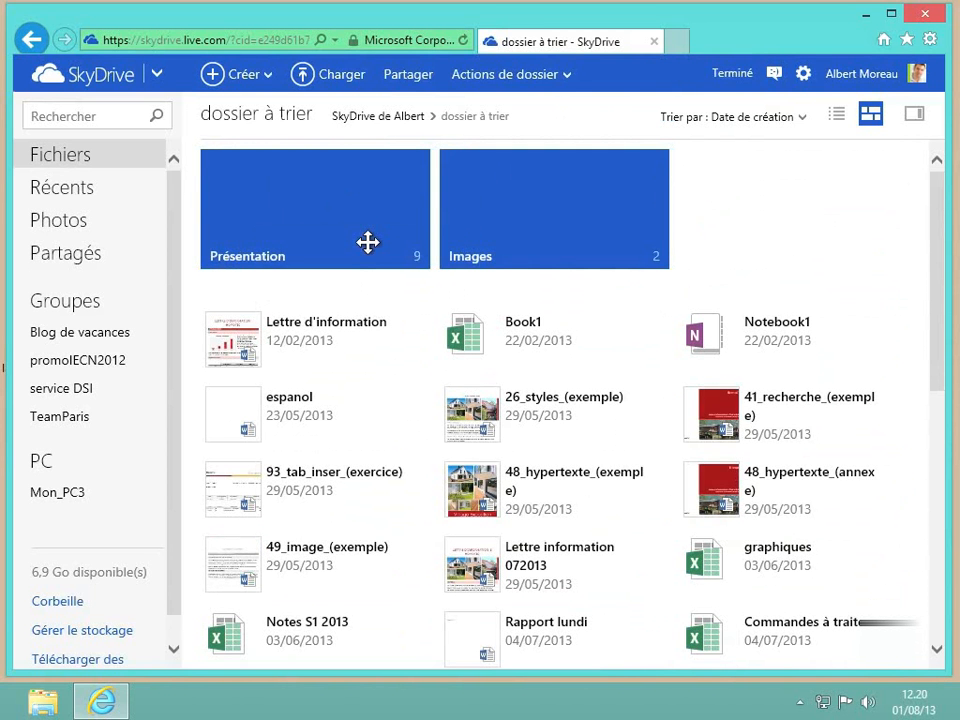
click(374, 251)
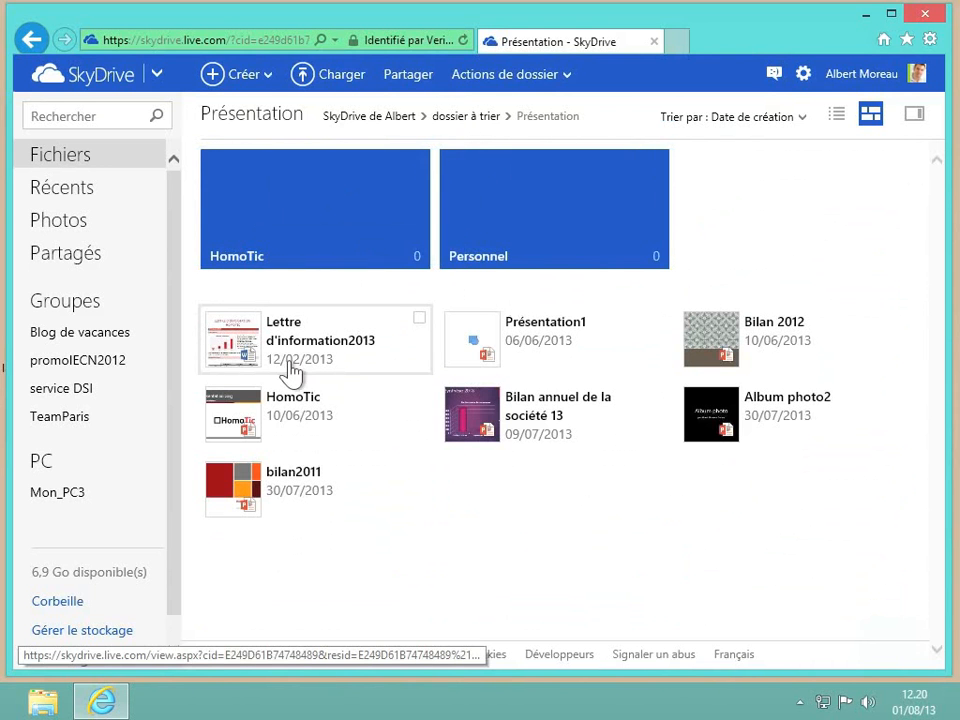
drag(290, 370, 366, 118)
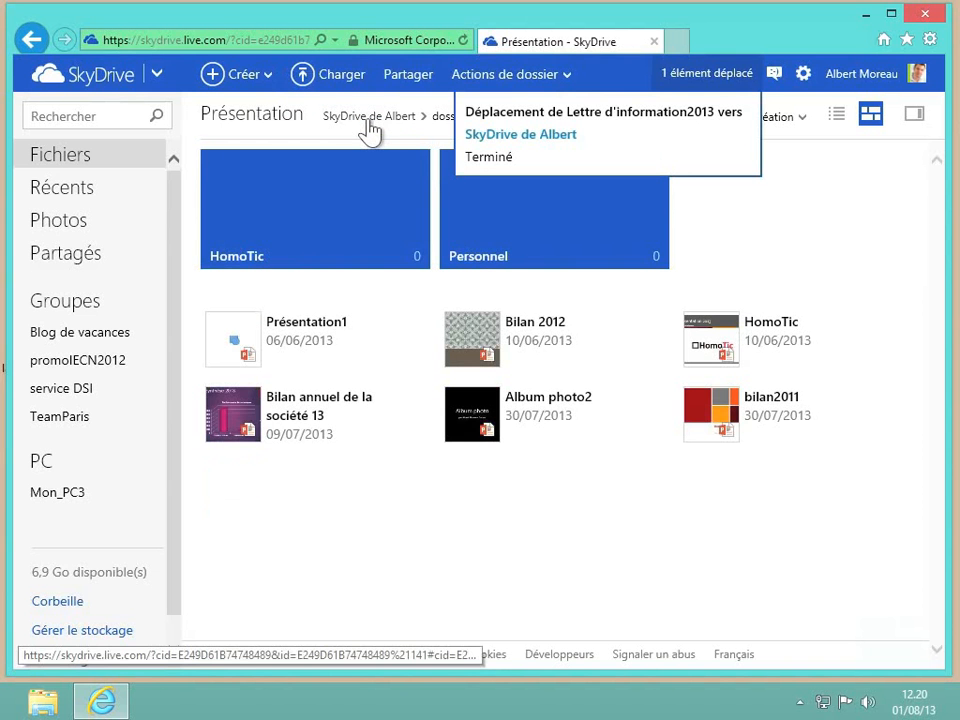
click(367, 121)
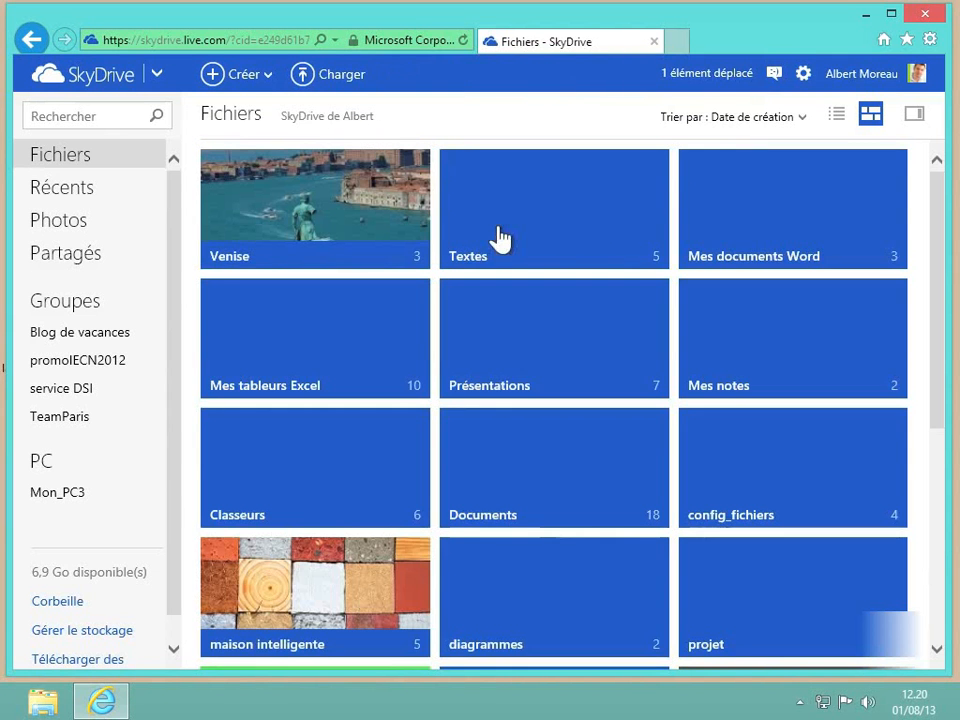
scroll(555, 318, down, 5)
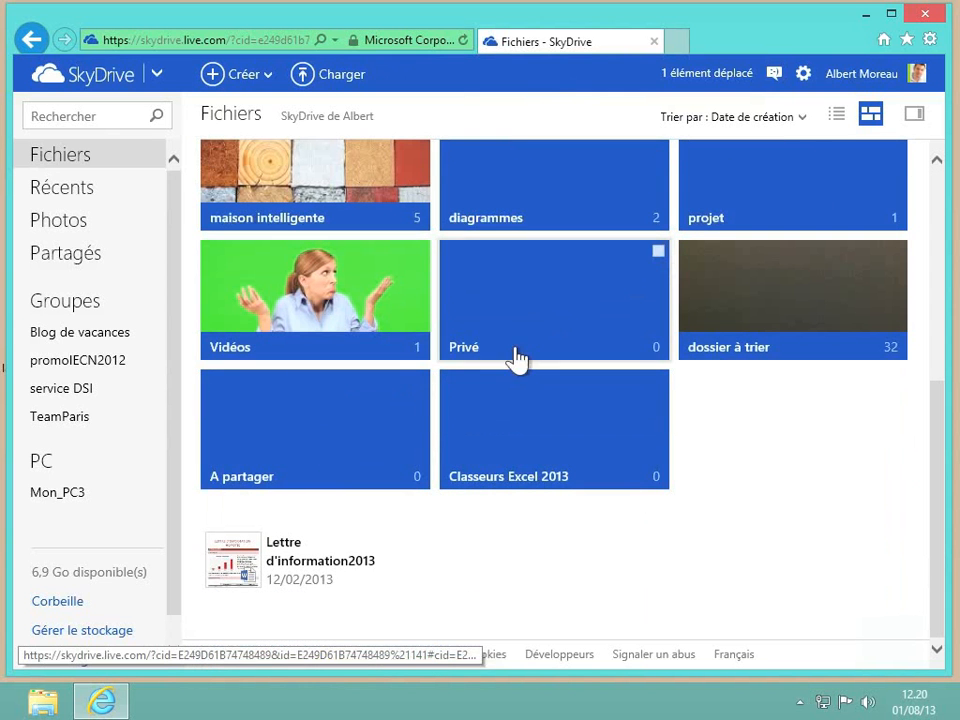